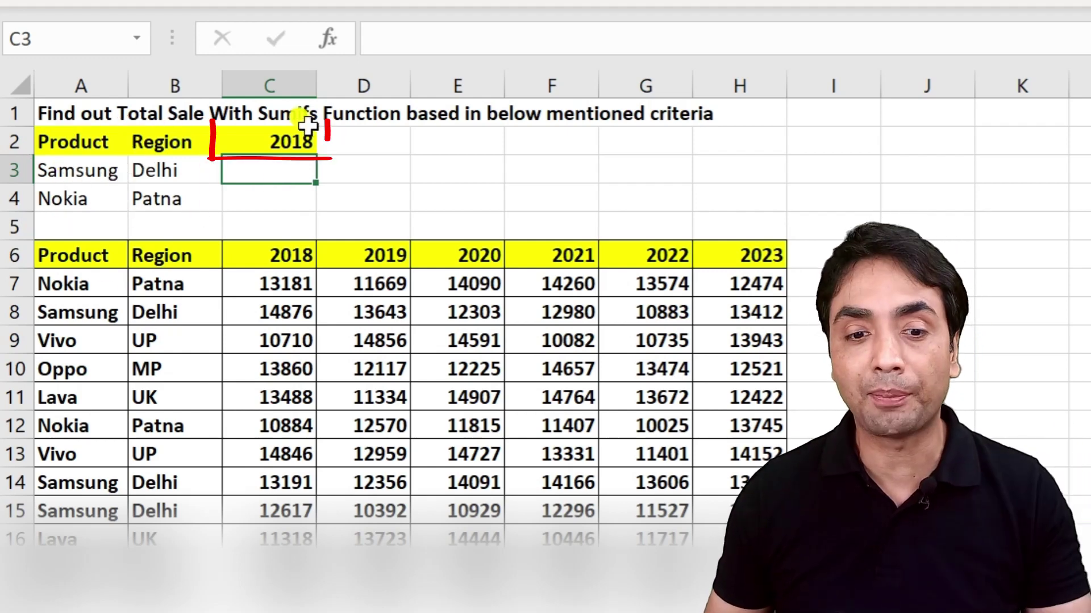
- Show the 2018–2023 year choices in C2's dropdown list
click(330, 142)
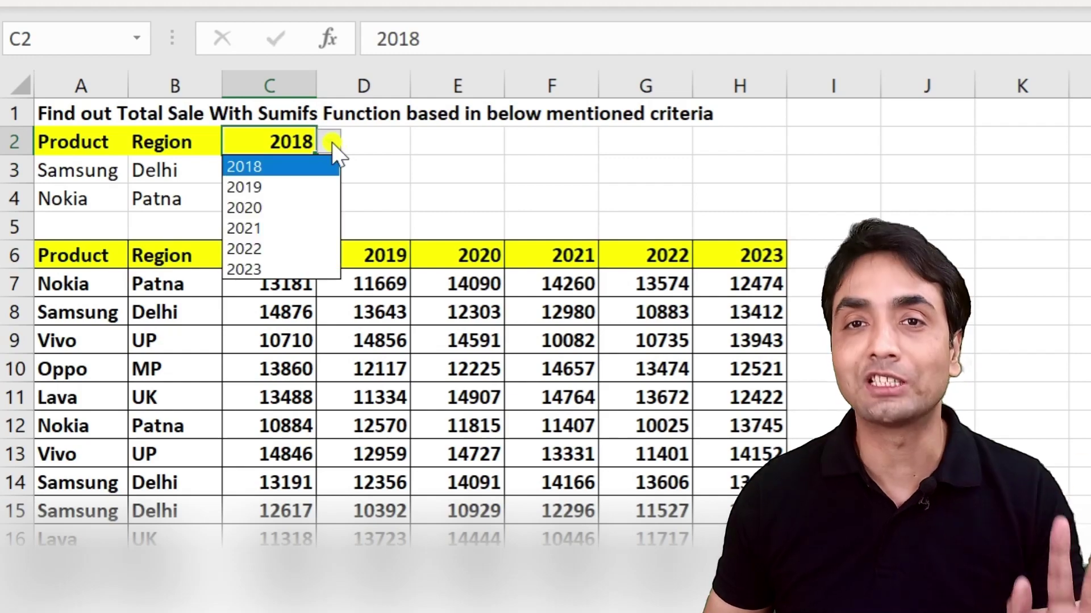
- Dismiss the year list, leaving 2018 unchanged in C2
key(Escape)
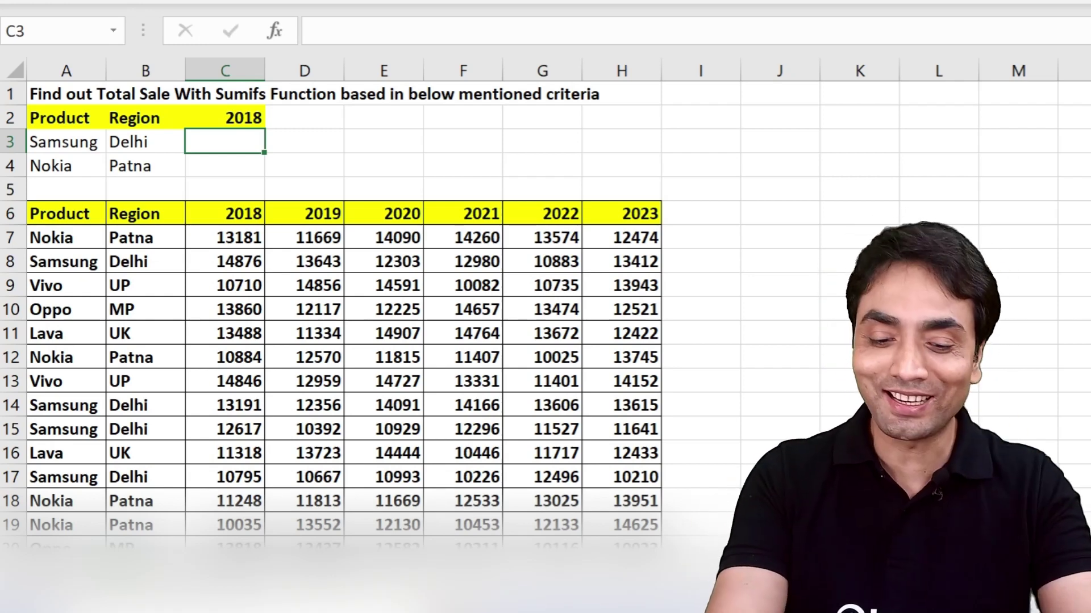
text(=sumprod)
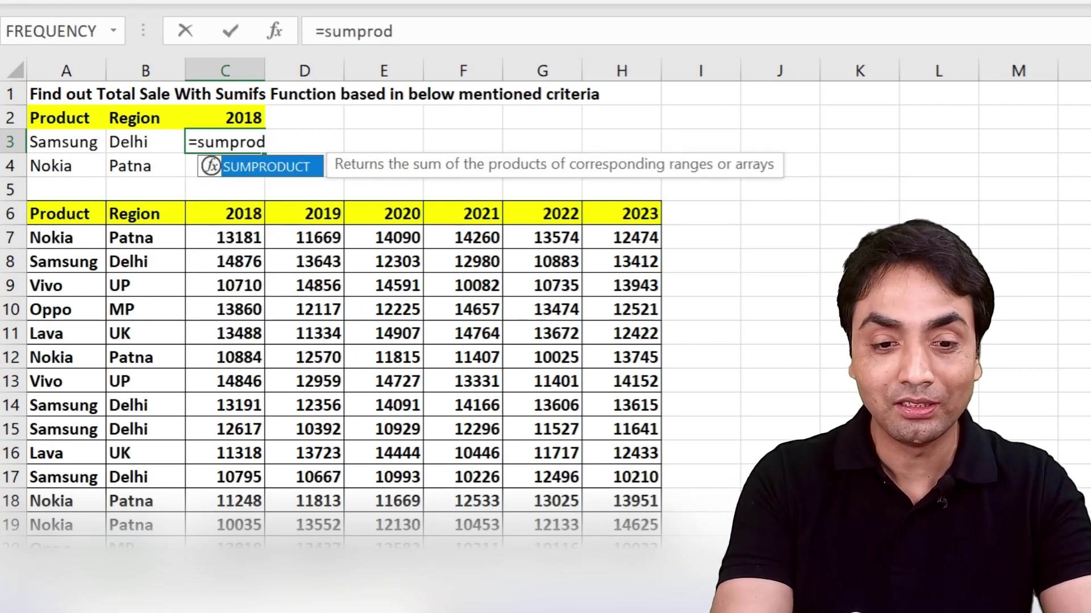
key(Tab)
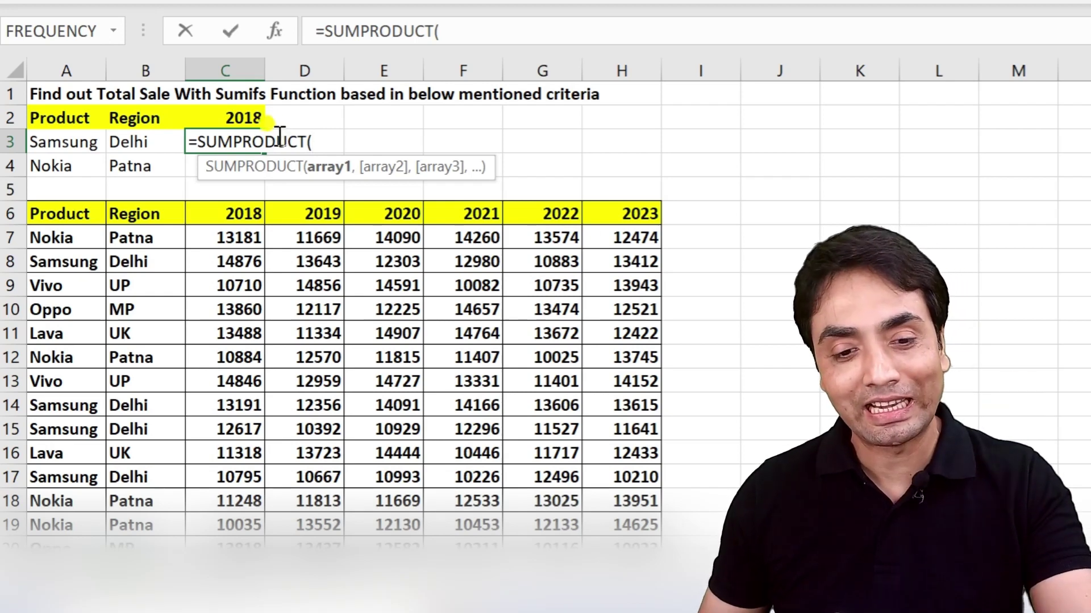
key(Escape)
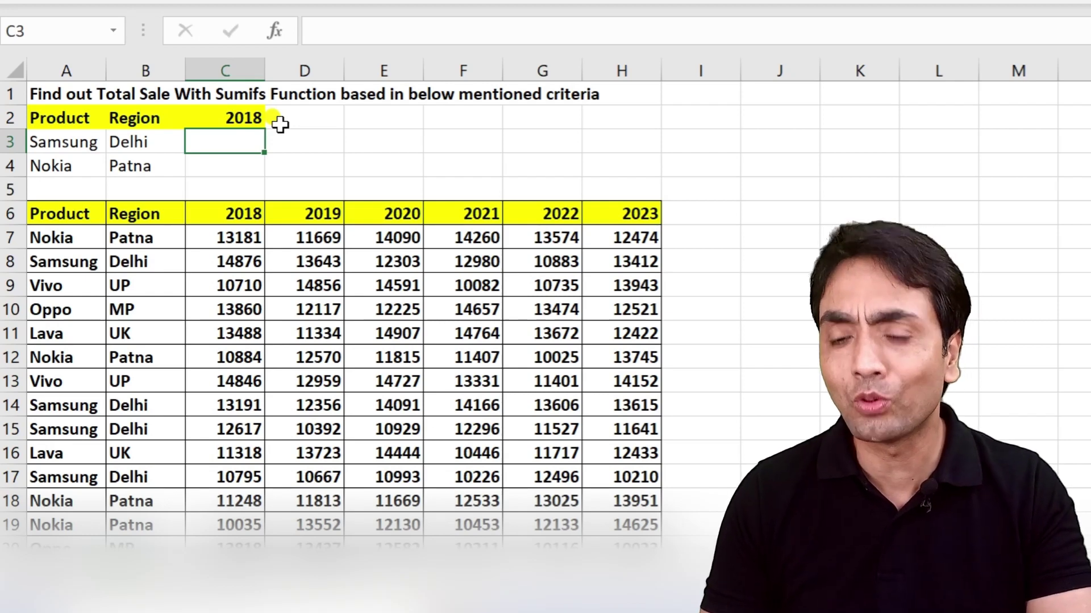
- In C3, begin =SUMIFS(INDEX( with the sales block C6:H20 as INDEX's array
text(=)
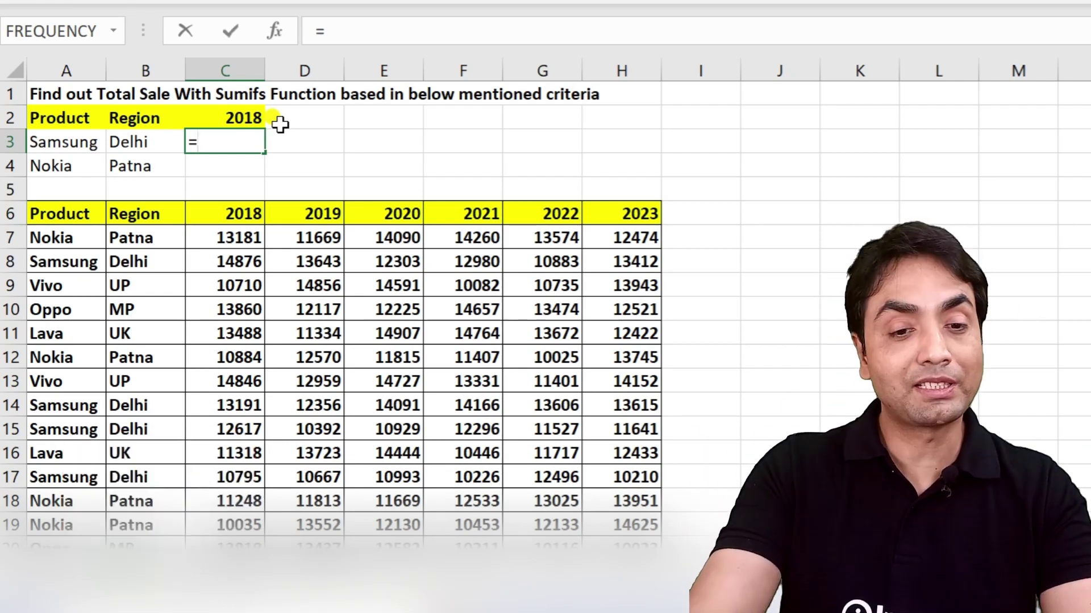
text(sumifs)
key(Tab)
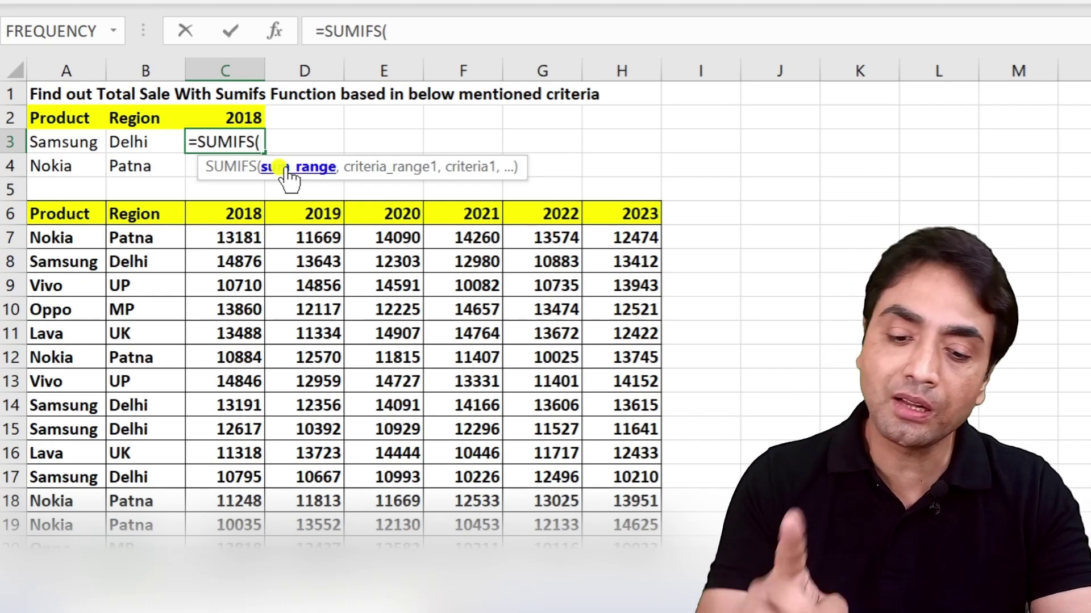
text(inde)
key(Tab)
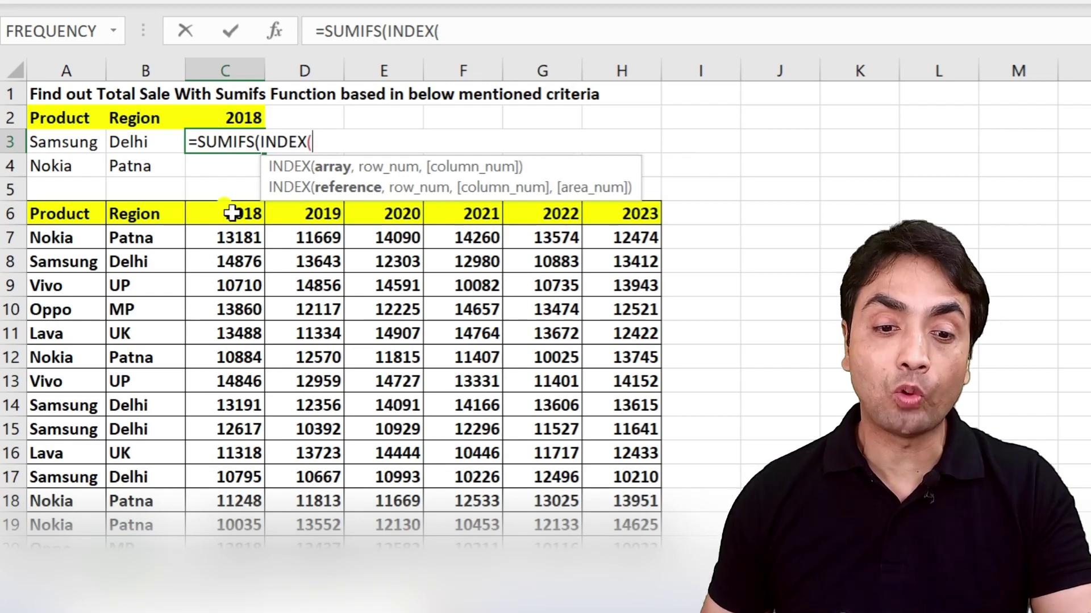
key(ctrl+shift+Down)
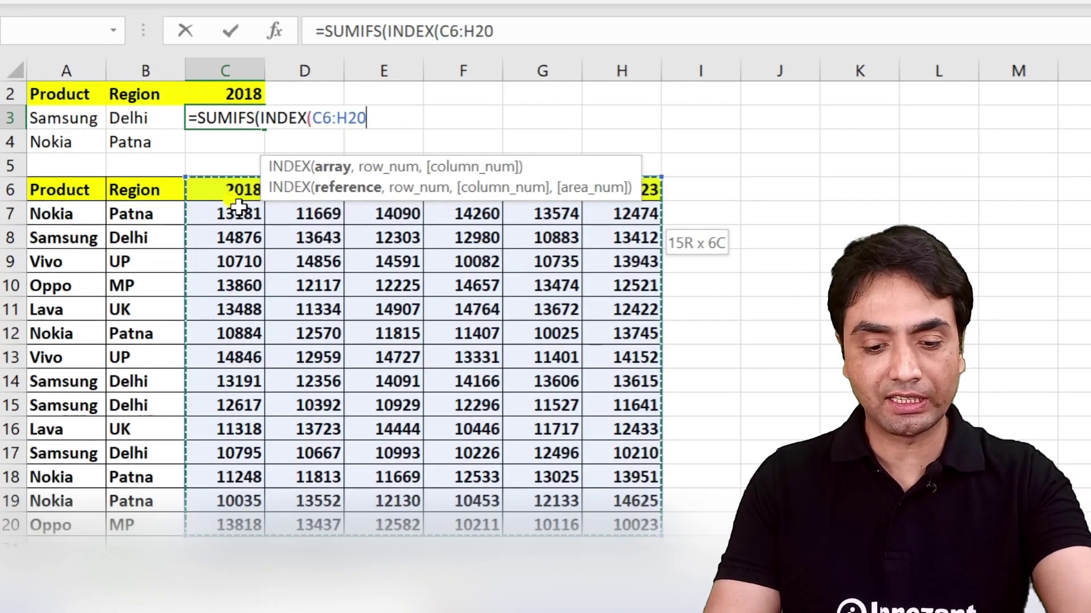
- Complete the sum range as INDEX($C$6:$H$20,0,MATCH($C$2,$C$6:$H$6,0)) and preview its values
key(F4)
text(,0,)
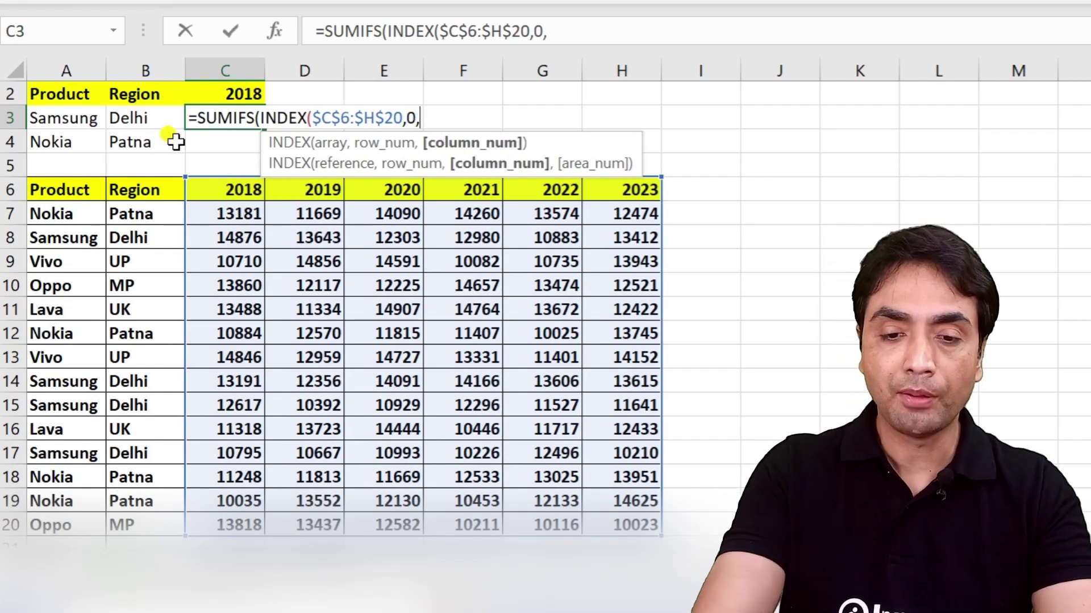
text(matq)
key(BackSpace)
key(Tab)
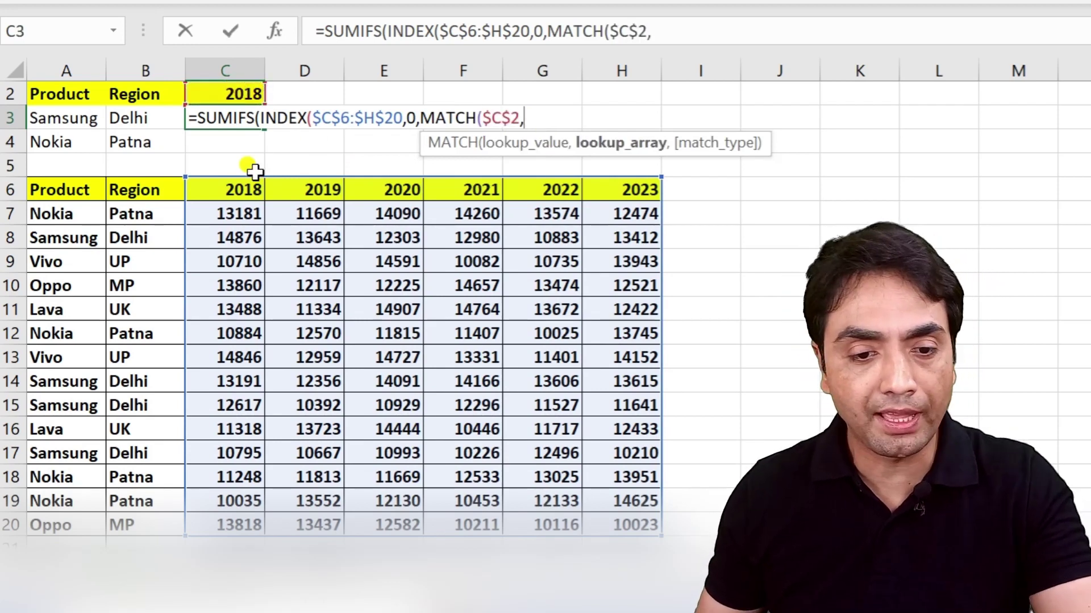
drag(233, 185, 595, 181)
key(F4)
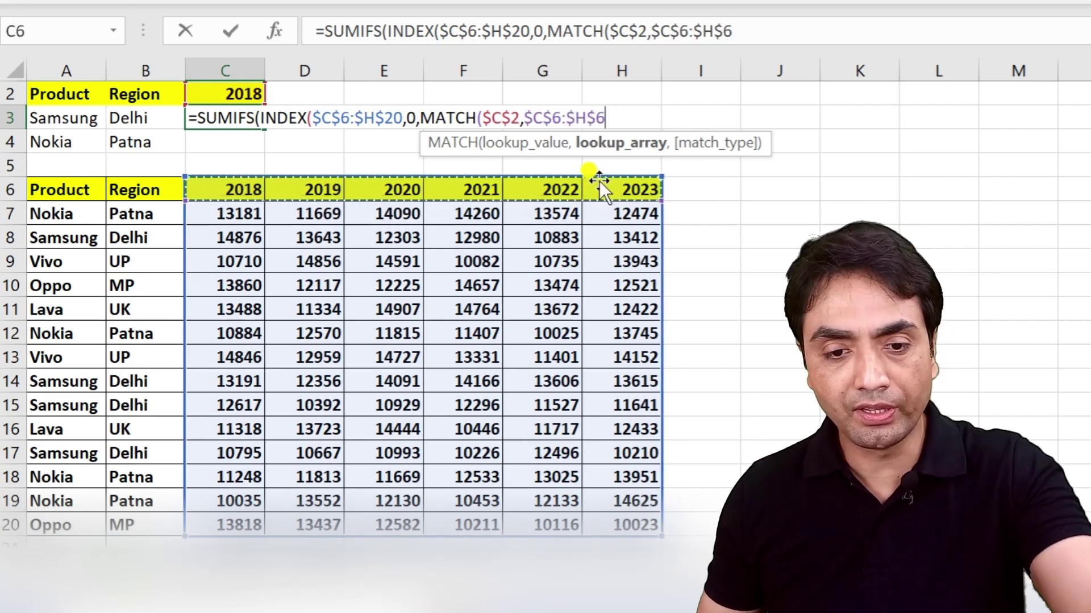
text(,0)
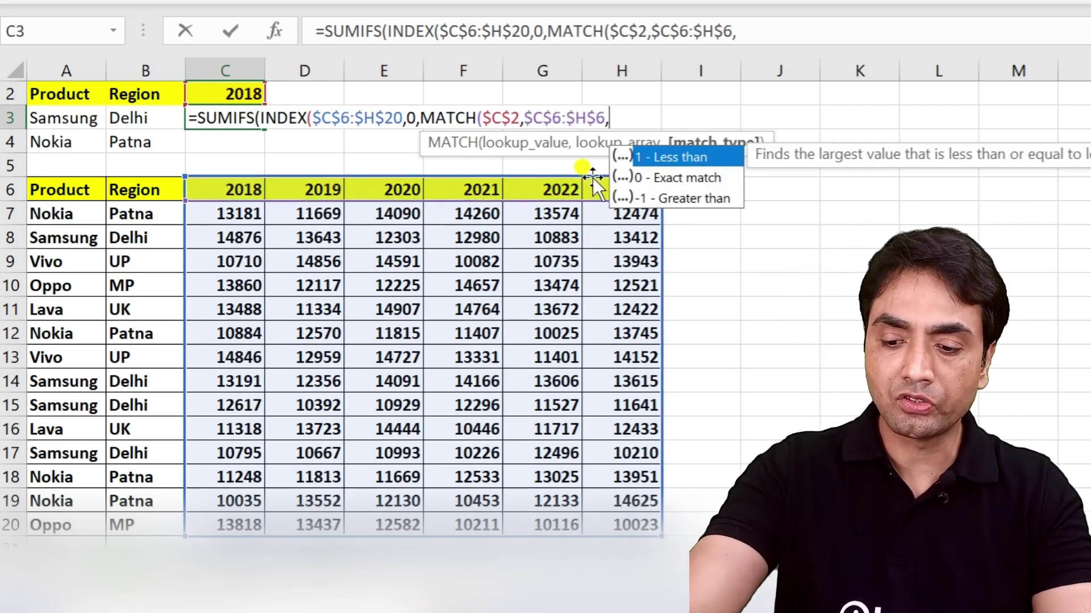
text())
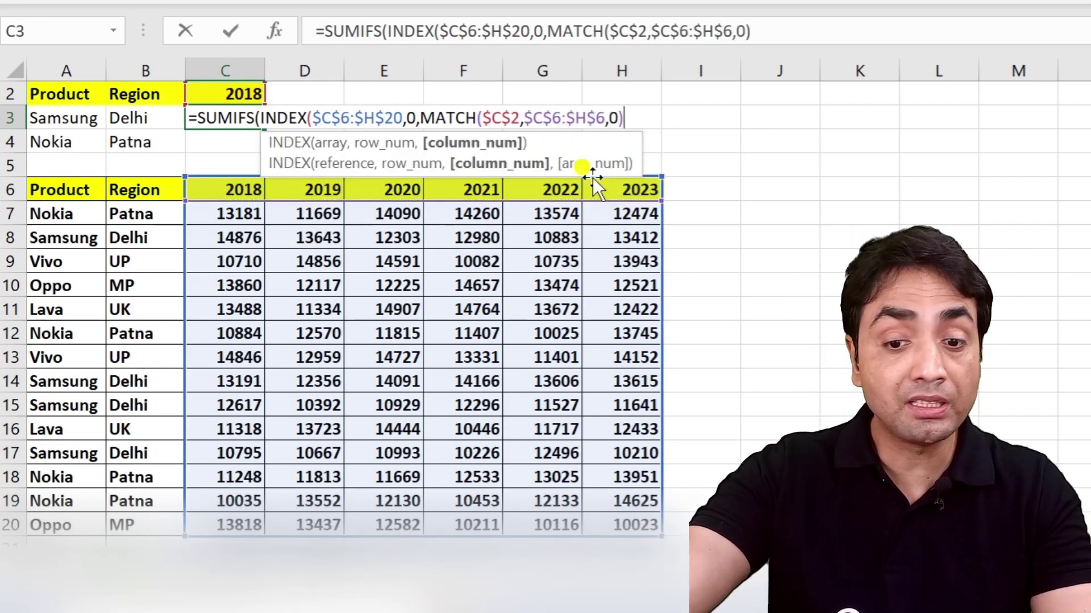
text())
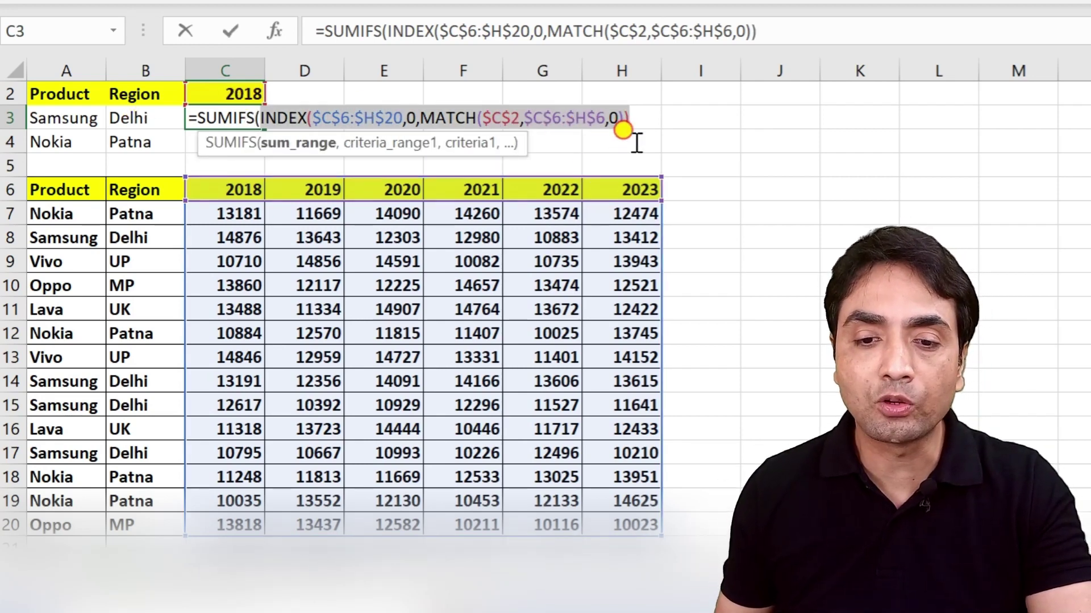
key(F9)
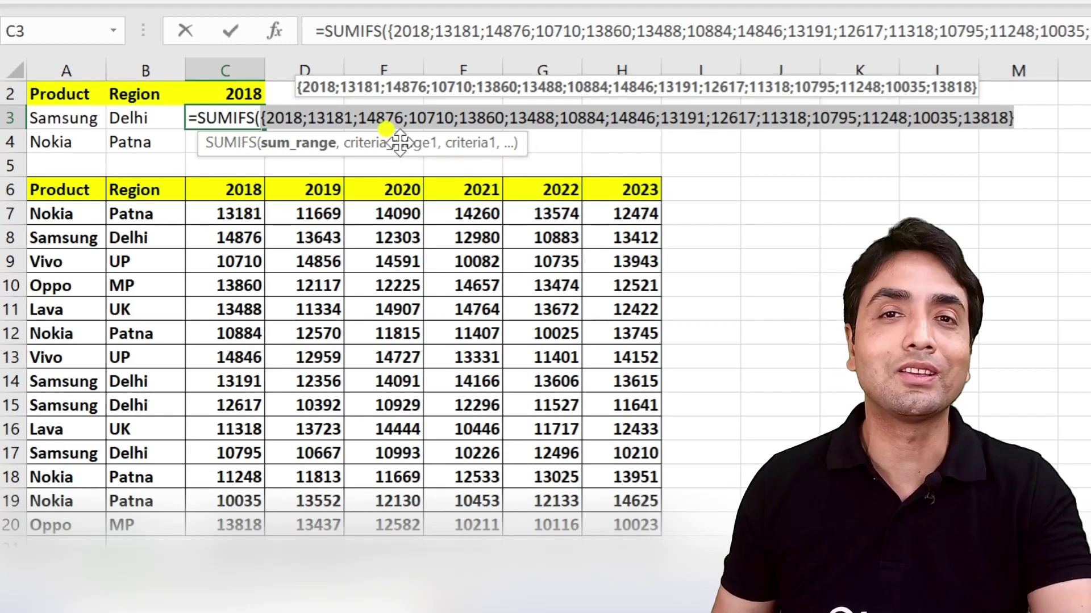
- Restore the INDEX expression after checking it returns the 2018 sales column
key(ctrl+z)
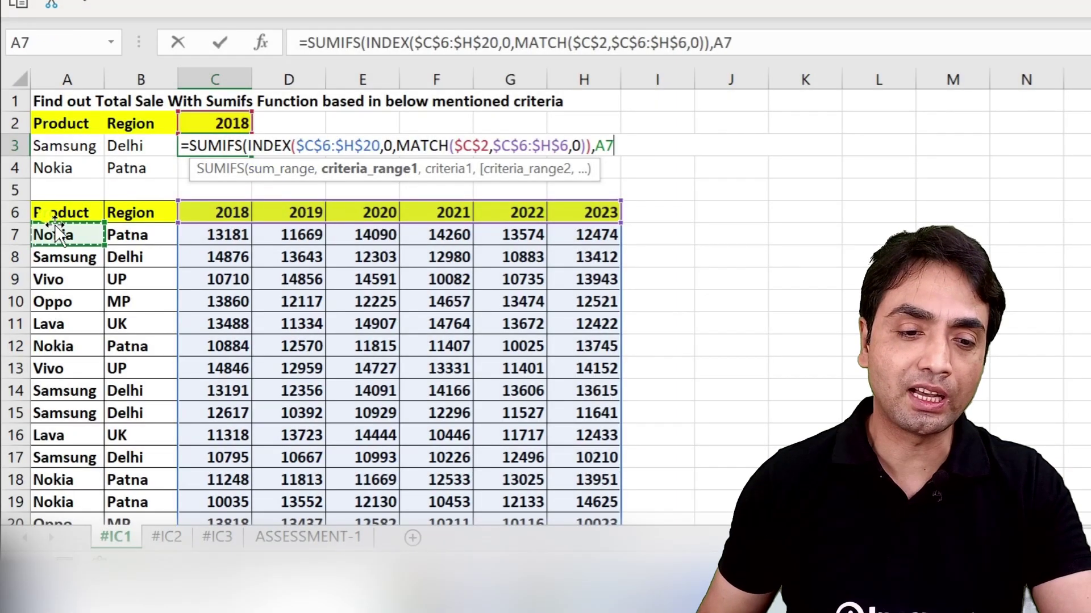
- Add criteria $A$6:$A$20/A3 and $B$6:$B$20/B3, so C3 shows 51479
key(ctrl+shift+Down)
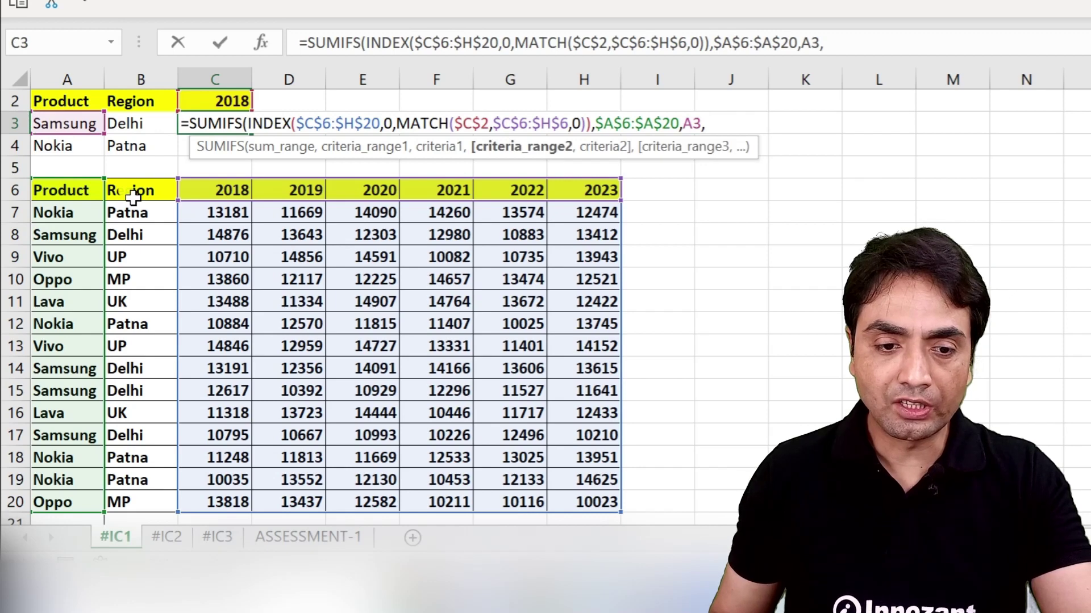
key(ctrl+shift+Down)
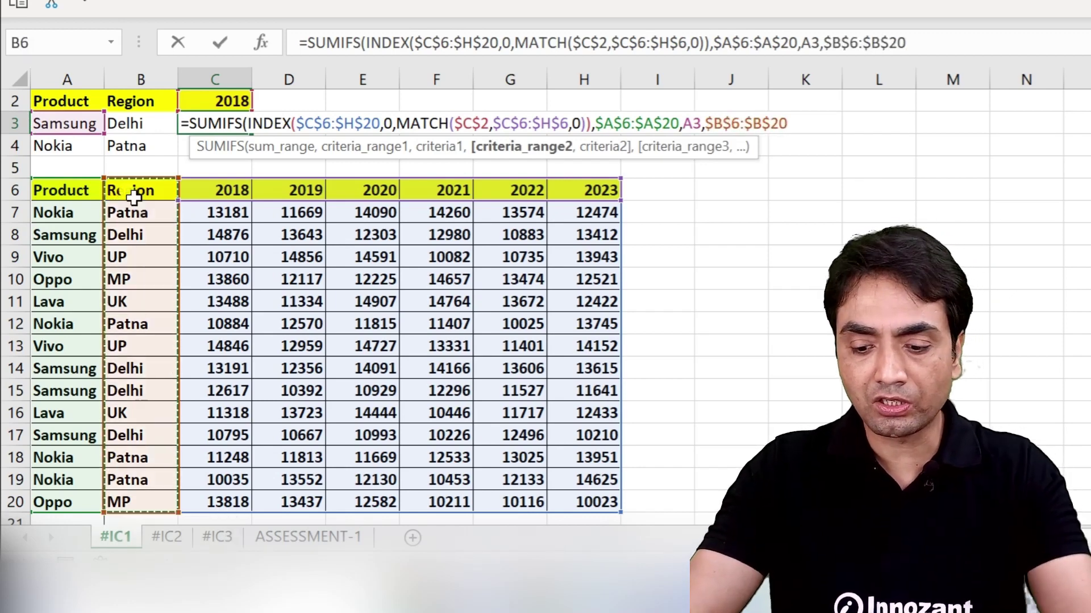
text(,0)
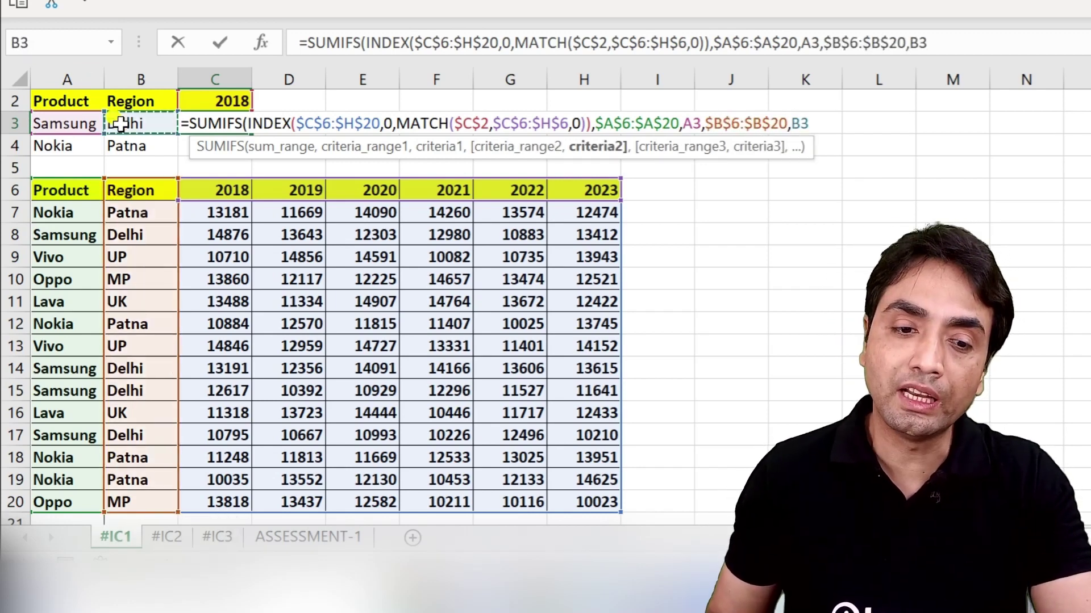
text())
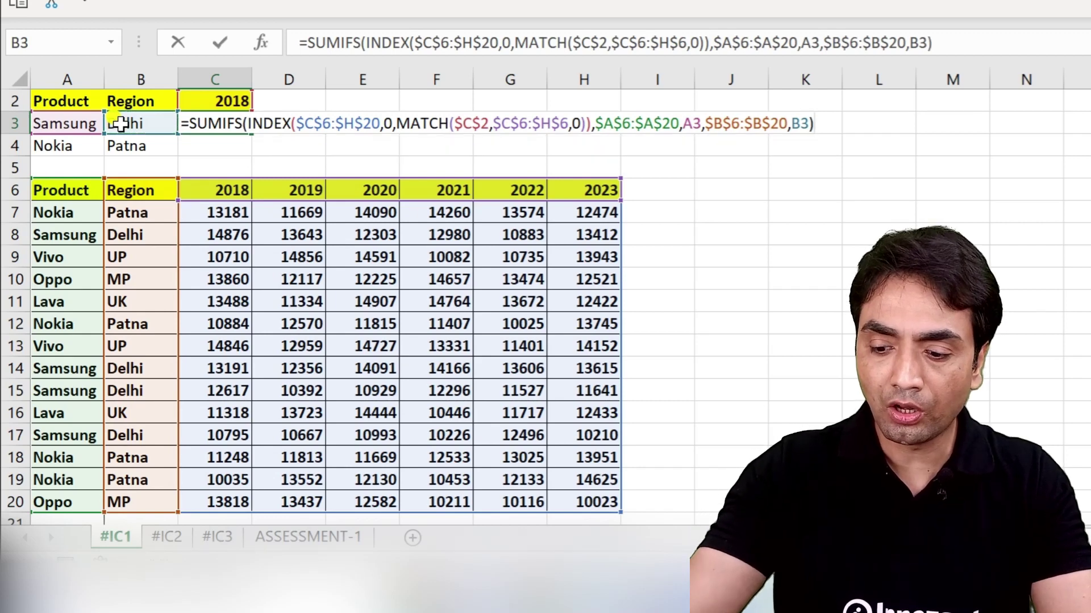
key(Return)
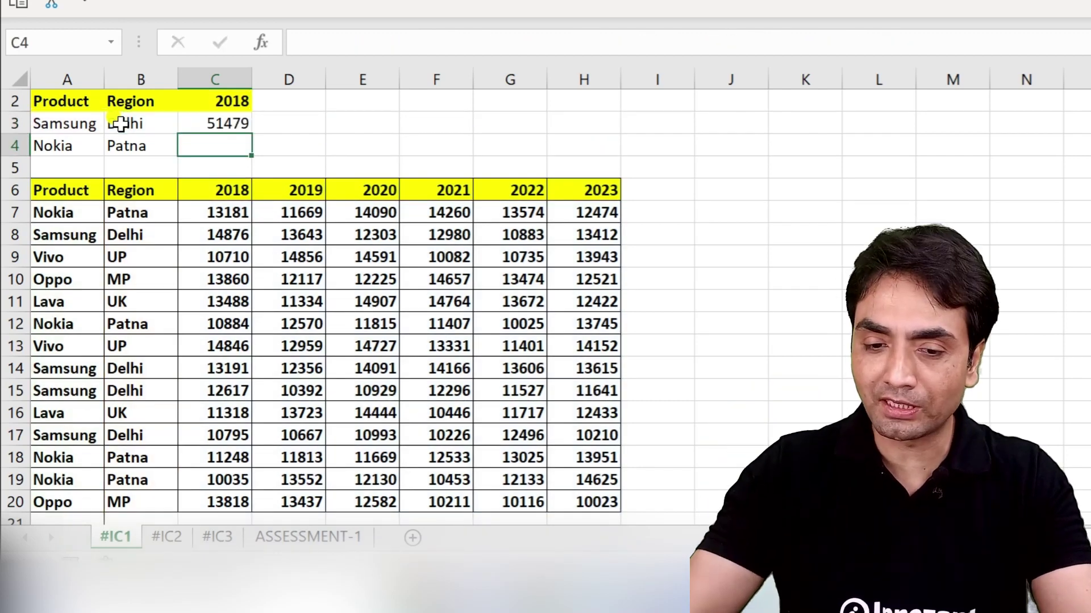
- Fill the C3 SUMIFS down into C4, giving 45348 for Nokia in Patna
key(Up)
key(shift+Down)
key(ctrl+d)
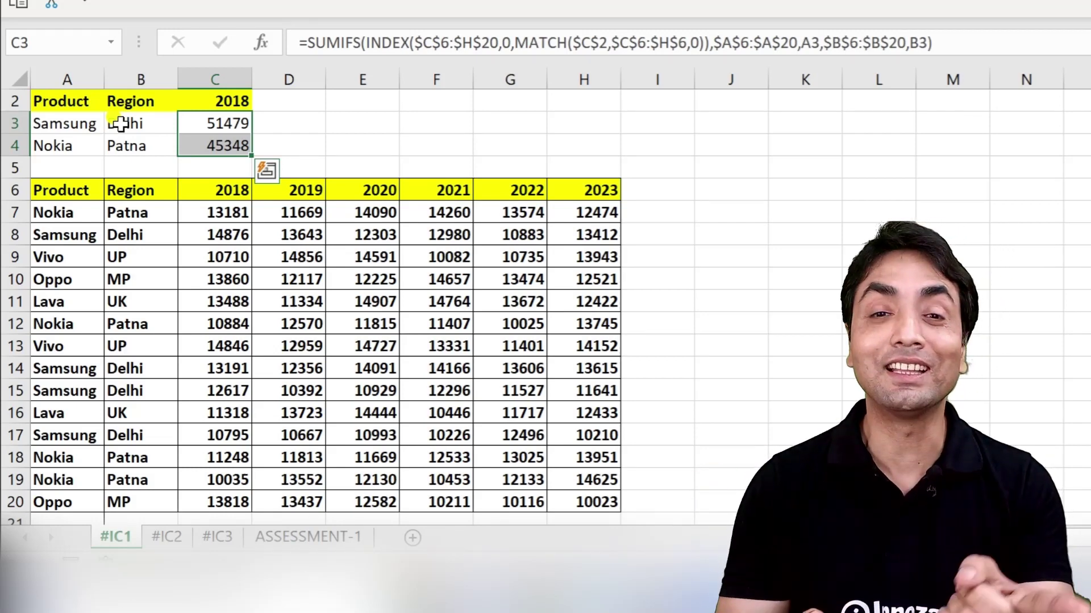
key(Up)
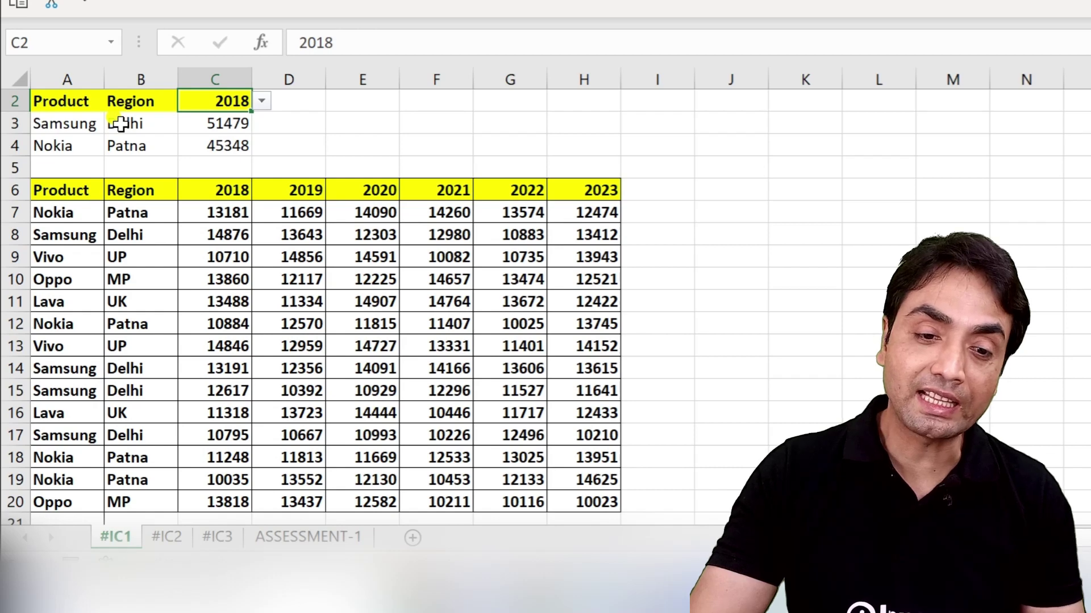
key(Up)
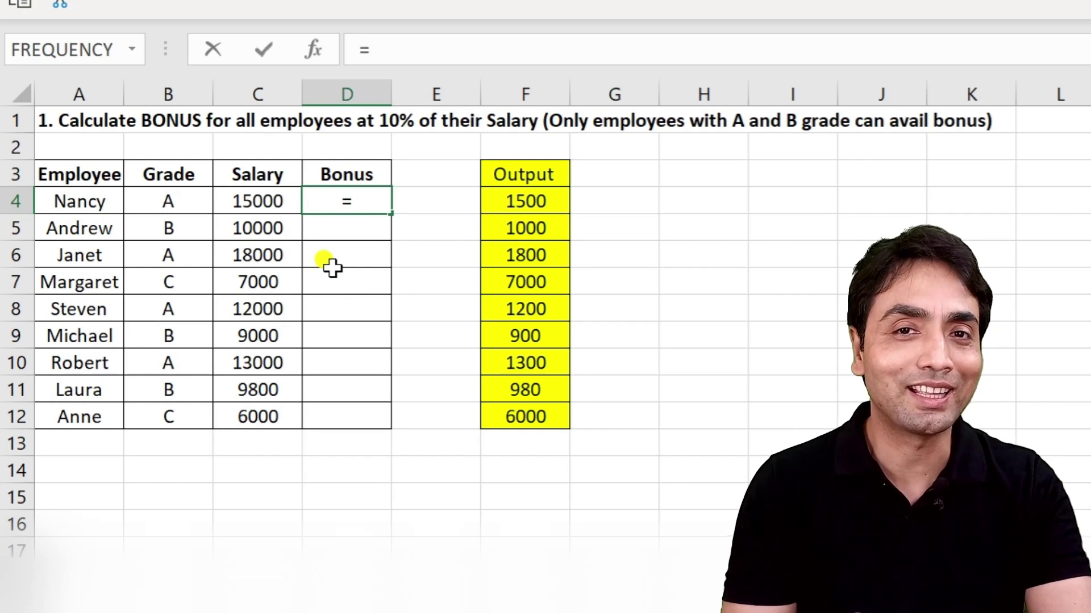
- Start the D4 bonus formula with the test IF(OR(B4="A",B4="B"))
text(I)
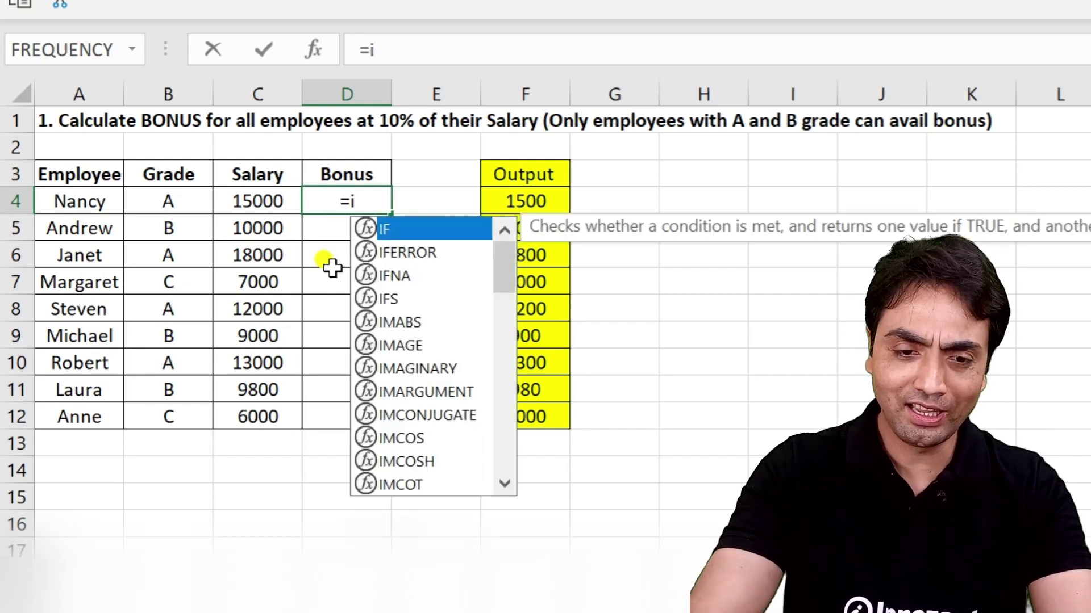
text(F()
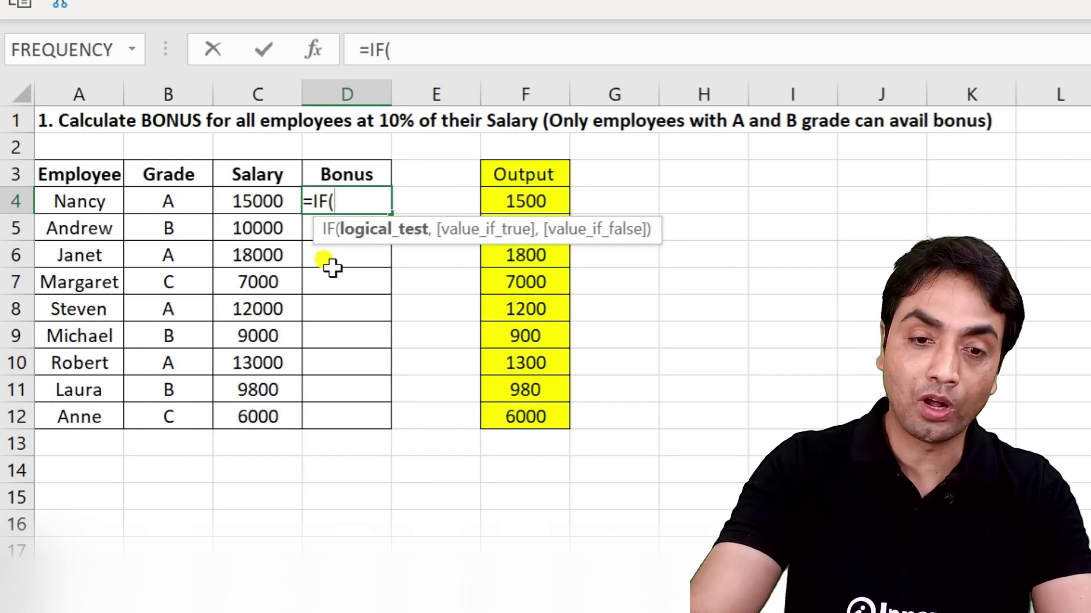
text(o)
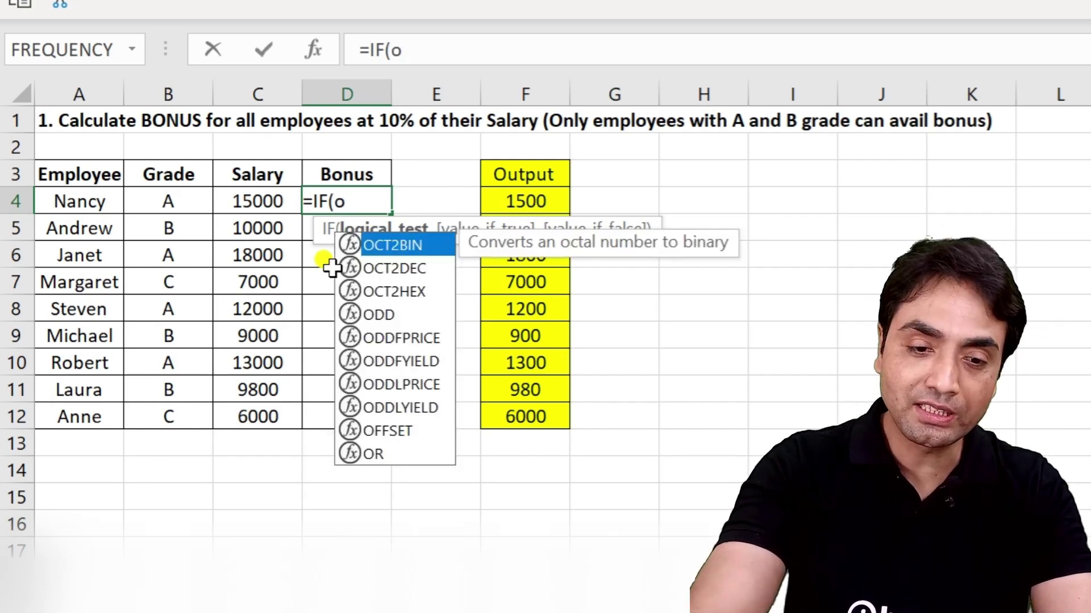
text(r)
key(Tab)
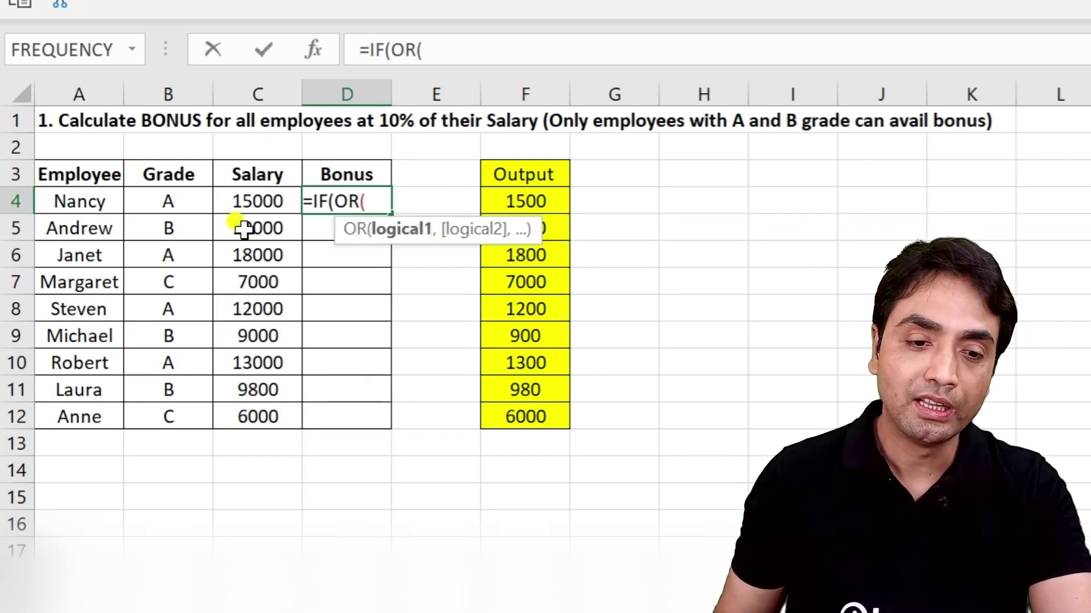
click(182, 202)
text(="A)
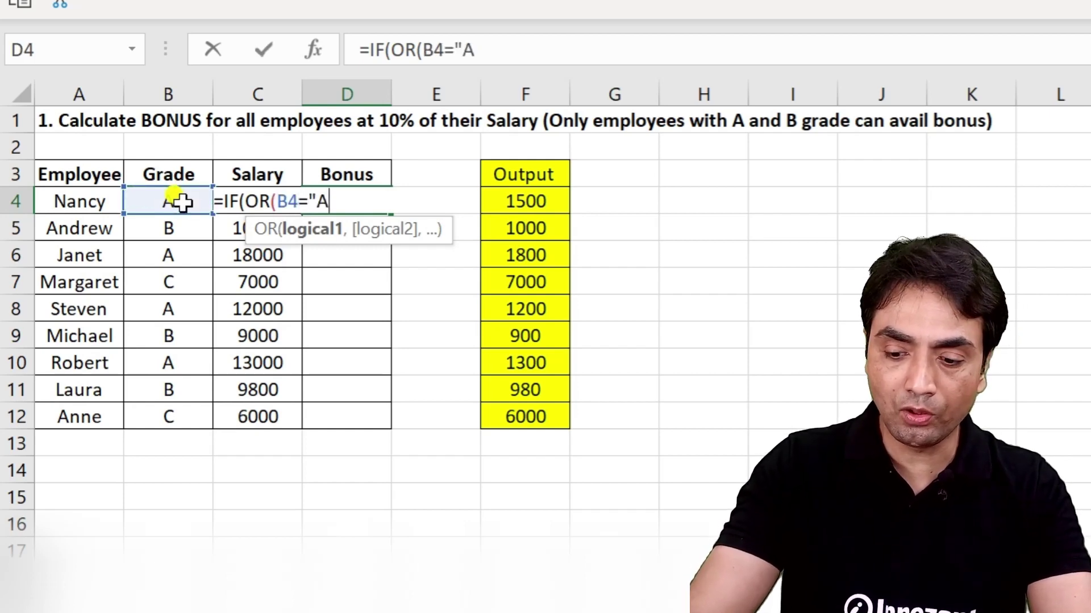
text(",)
click(182, 202)
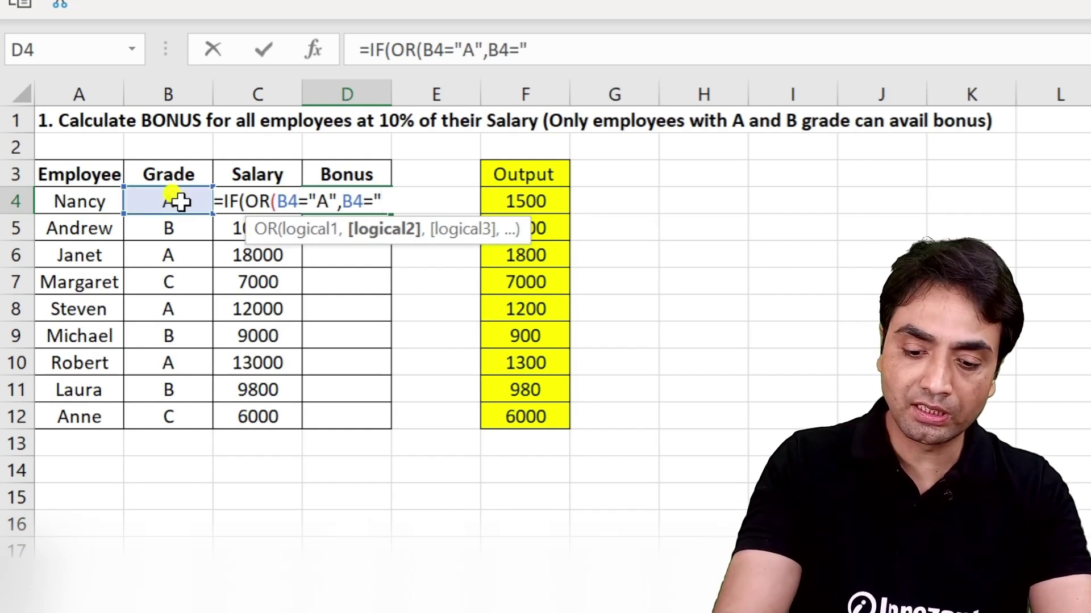
text())
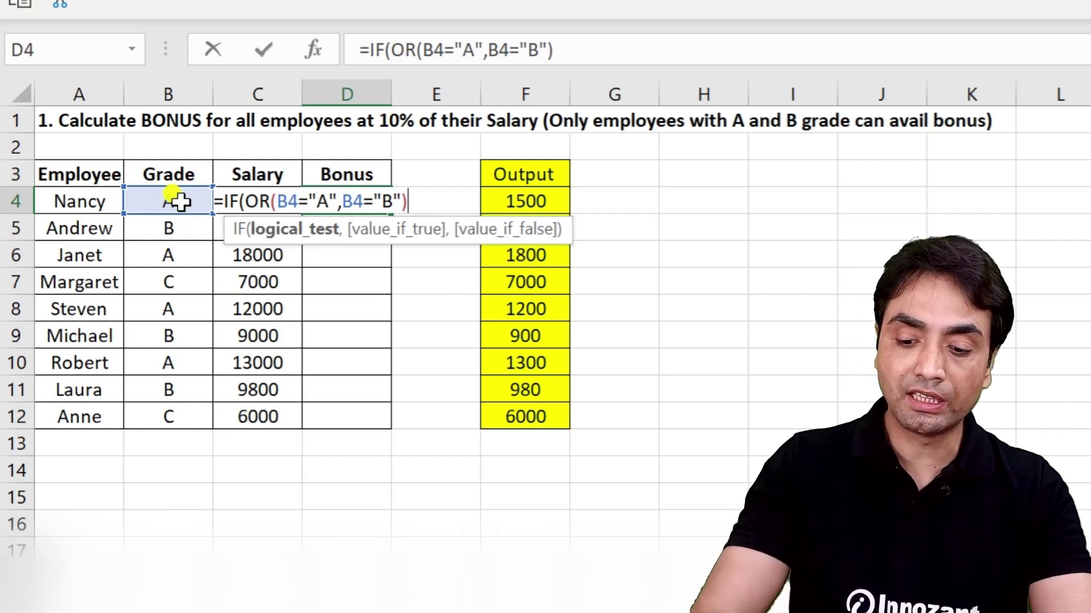
text(,)
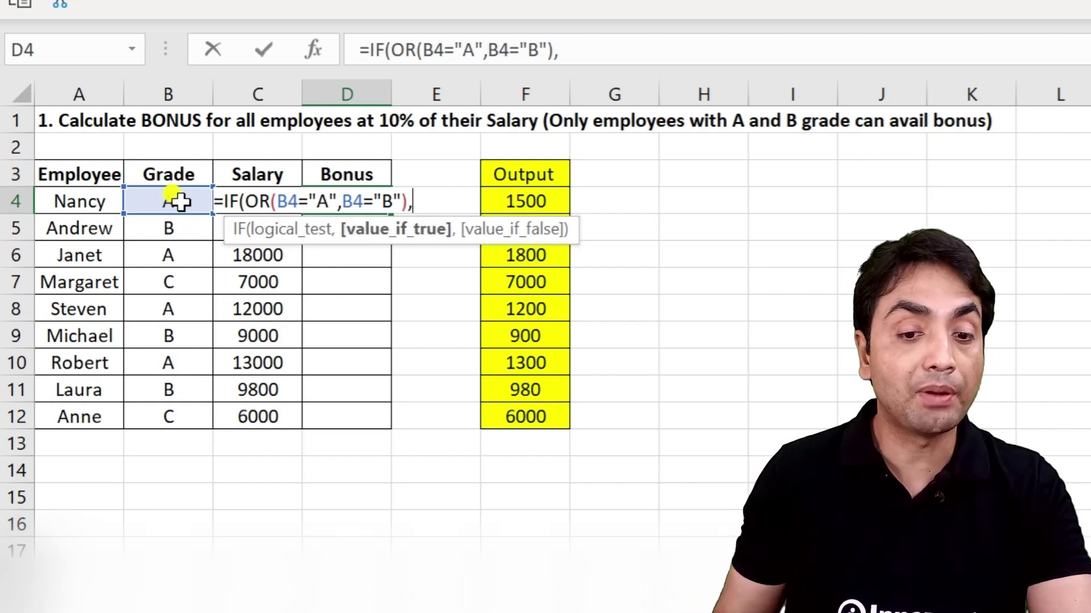
- Finish it with C4*10% if true, C4 otherwise, and fill down to D12
click(238, 255)
key(Up)
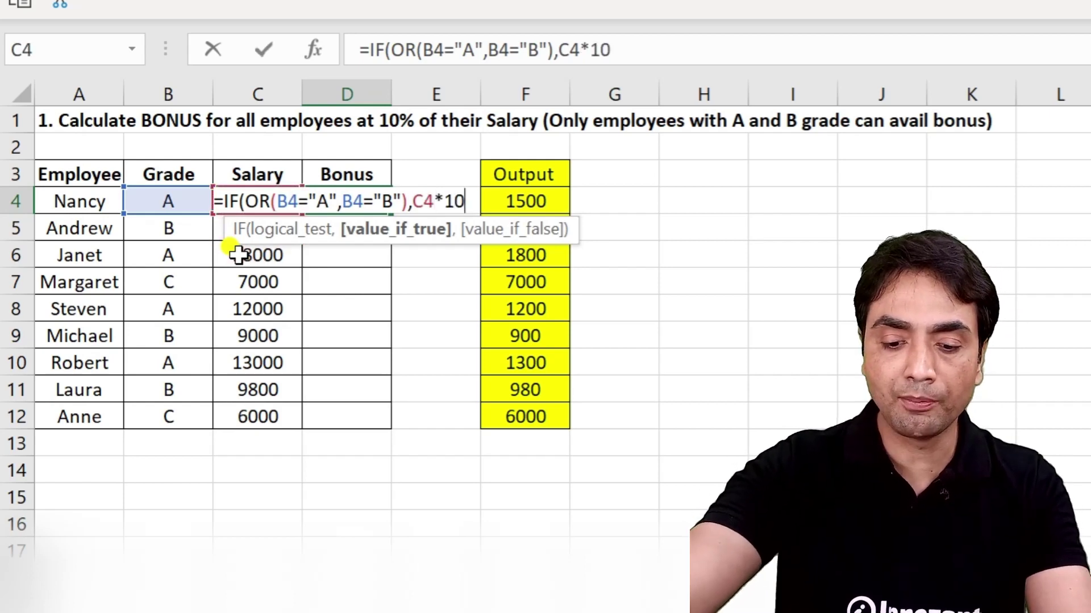
text(%,)
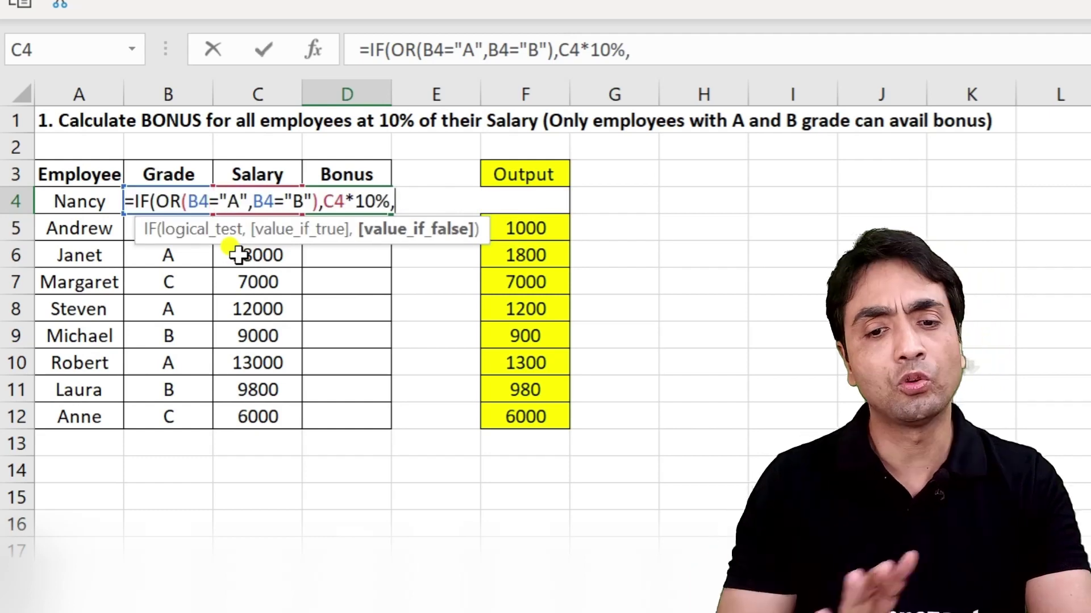
click(237, 255)
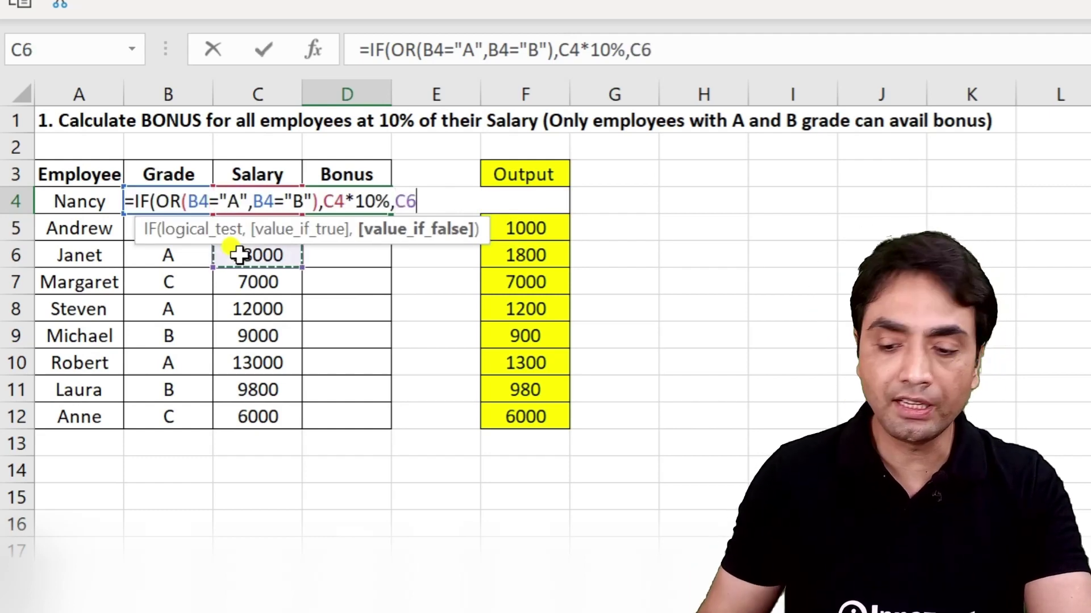
key(Up)
text())
key(Return)
key(Up)
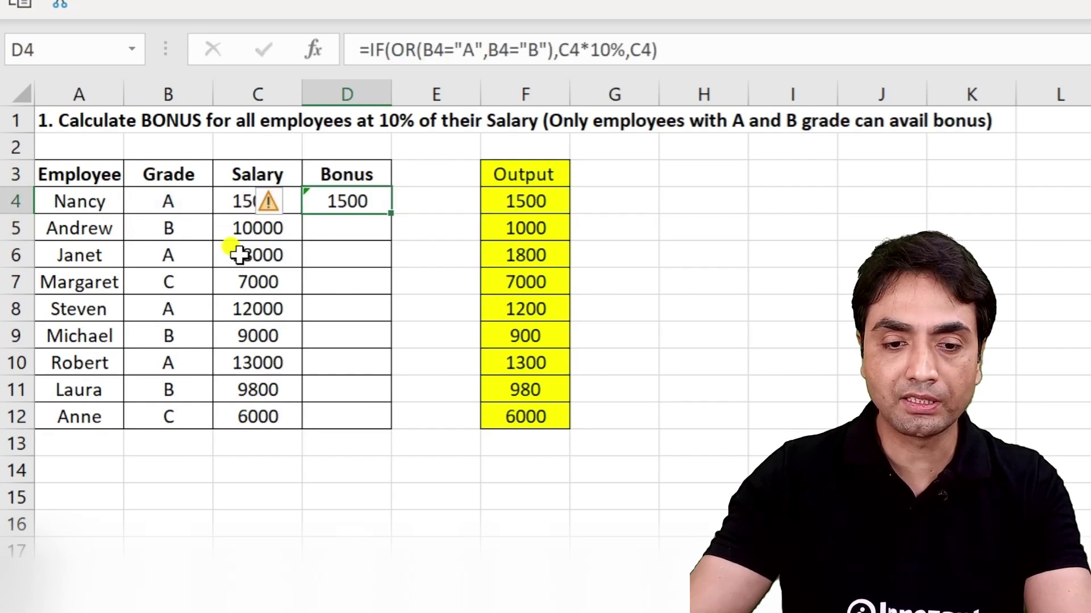
key(shift+Down)
key(shift+Down)
key(shift+Down)
key(ctrl+d)
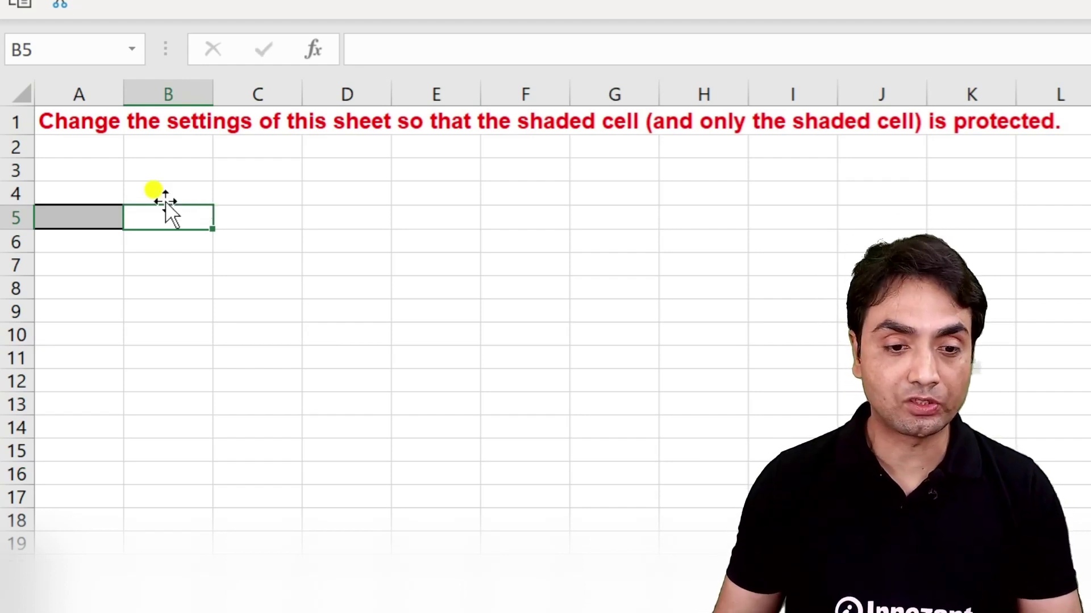
- Select the shaded cell A5, then select the entire sheet
click(78, 214)
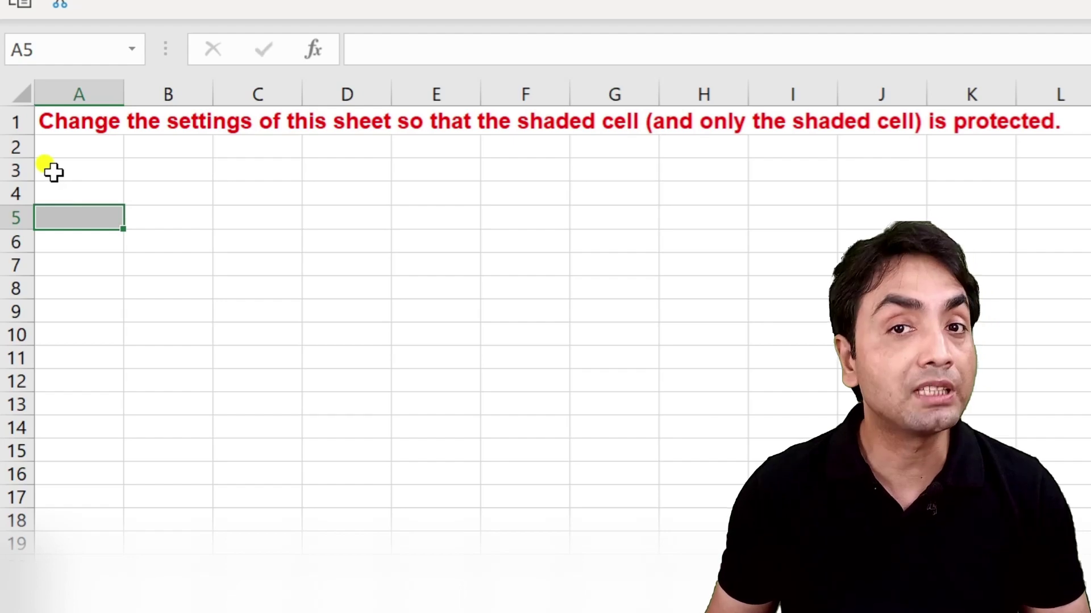
click(18, 101)
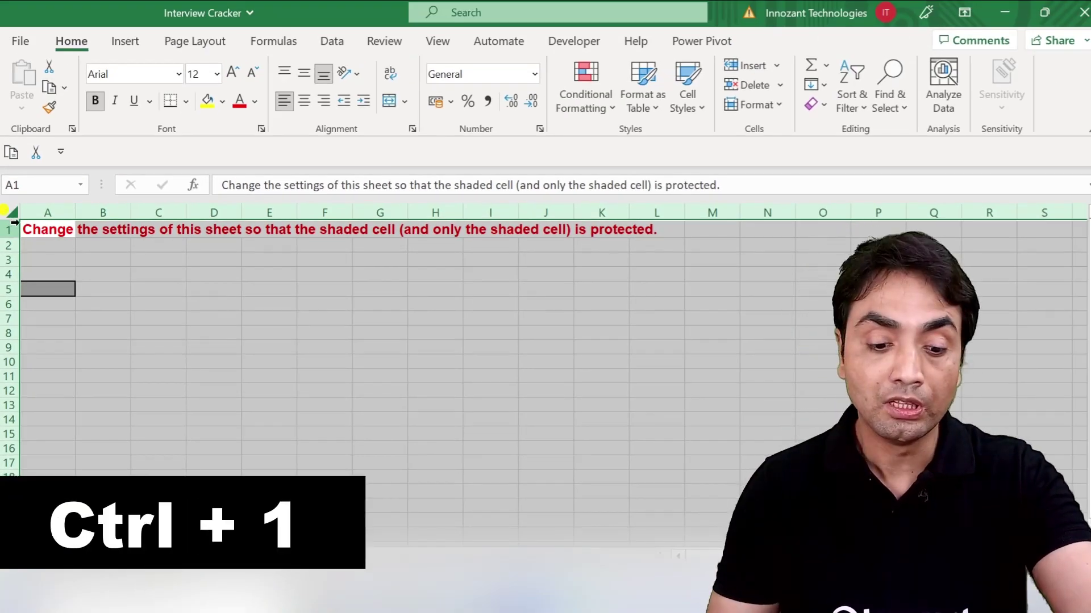
- Untick Locked for all cells, then turn Locked on for A5 only
key(ctrl+1)
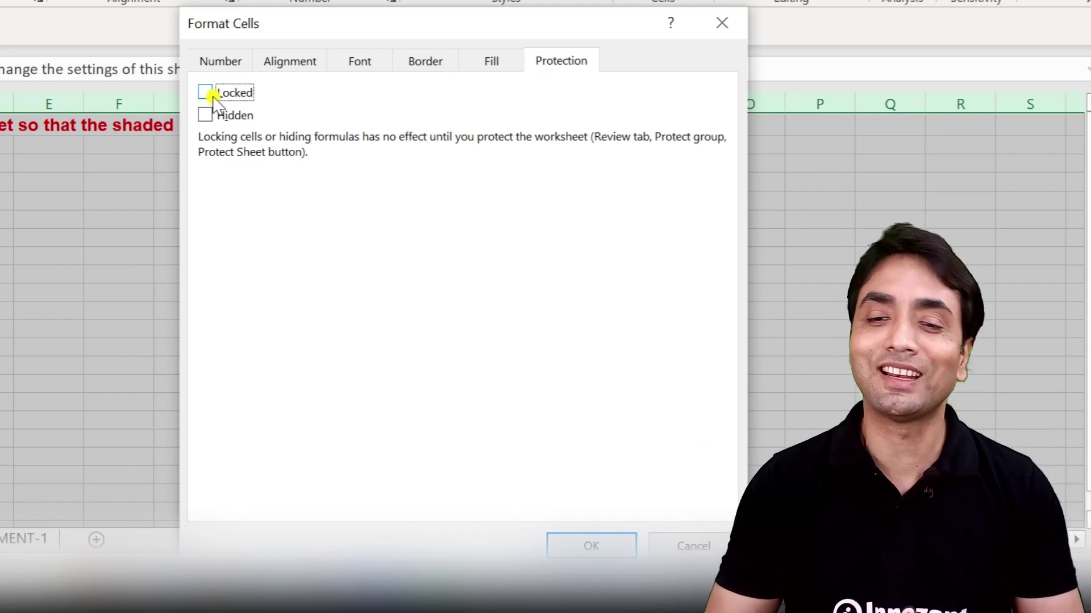
click(590, 546)
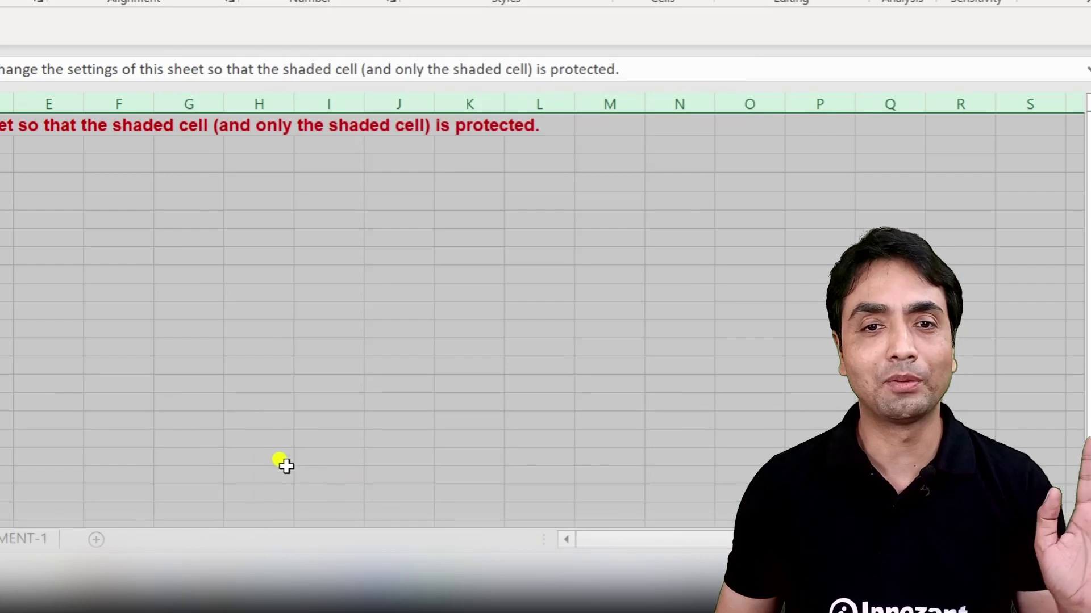
click(105, 404)
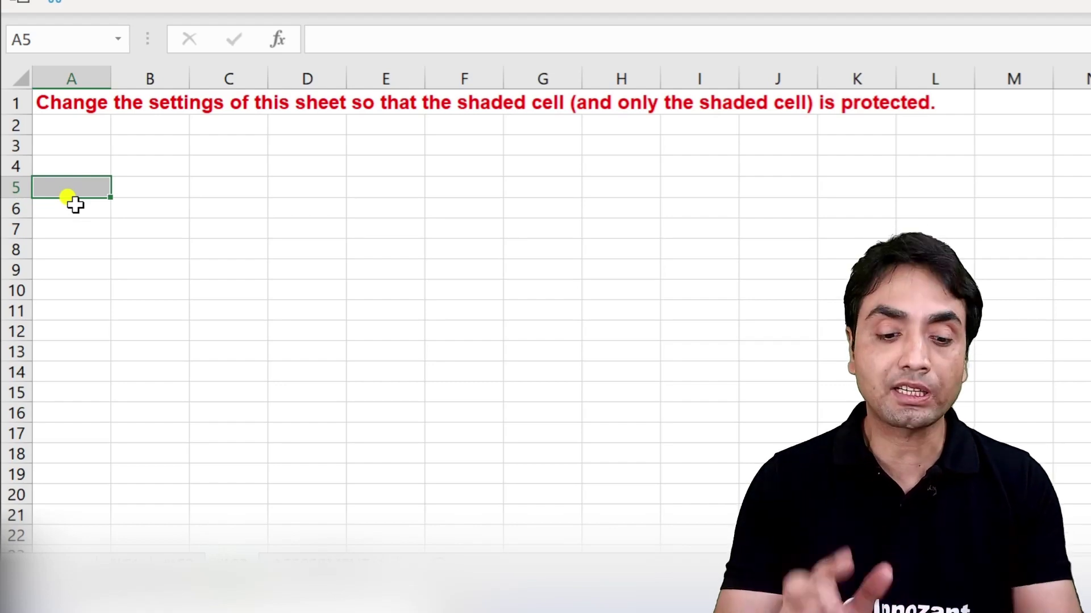
key(ctrl+1)
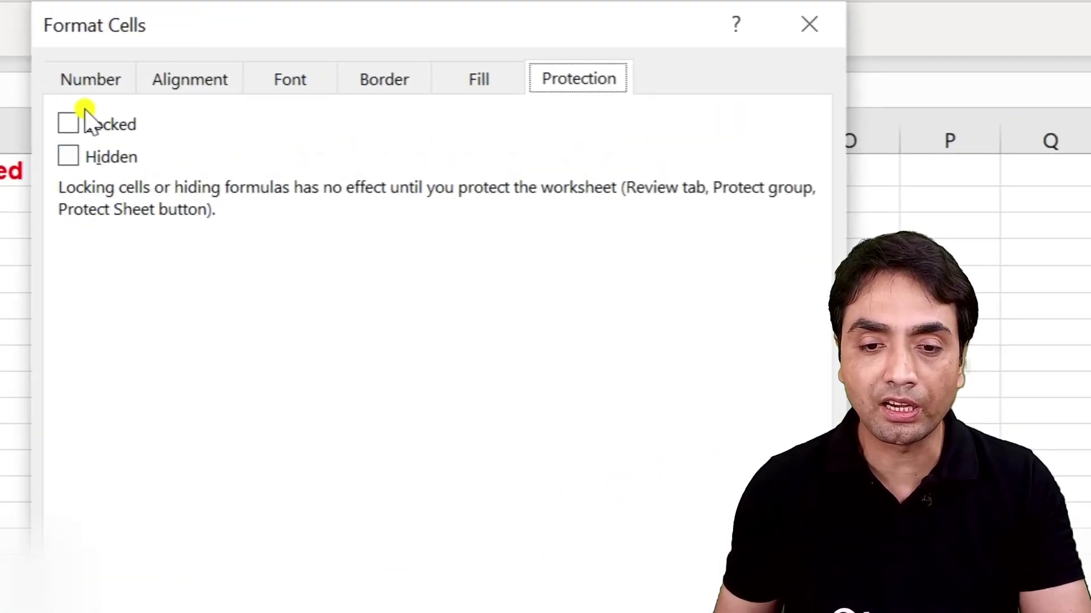
click(85, 113)
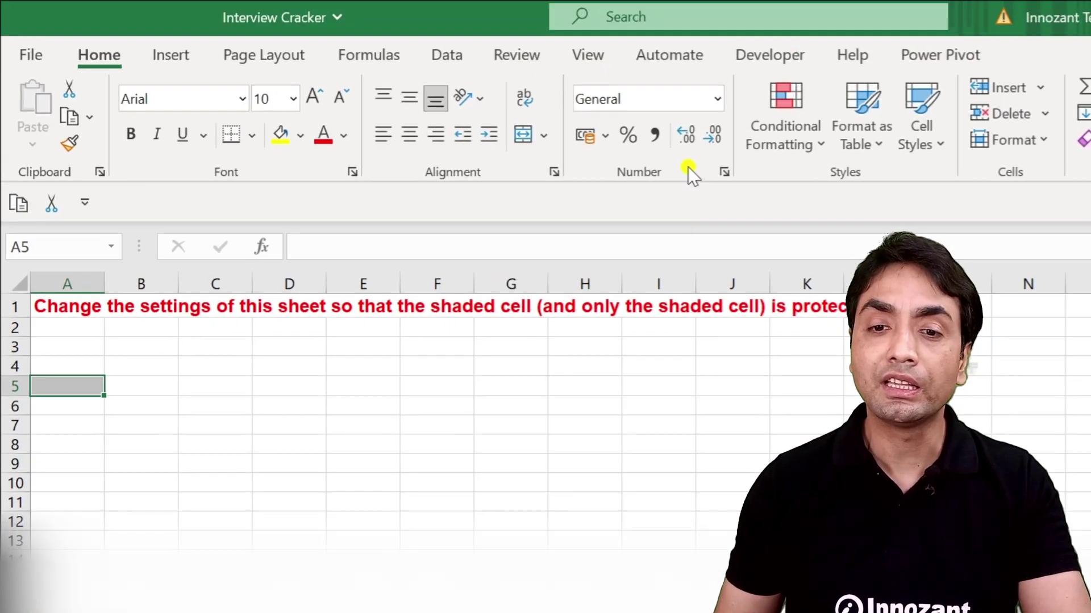
- Protect the sheet from the Review tab, entering and confirming a password
click(534, 55)
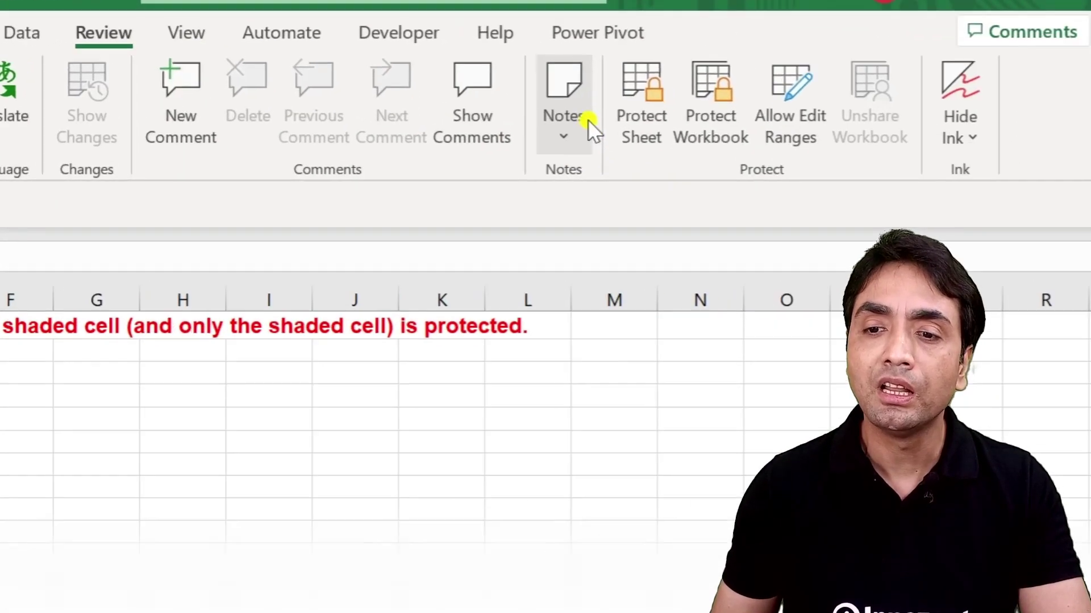
click(627, 114)
text(1)
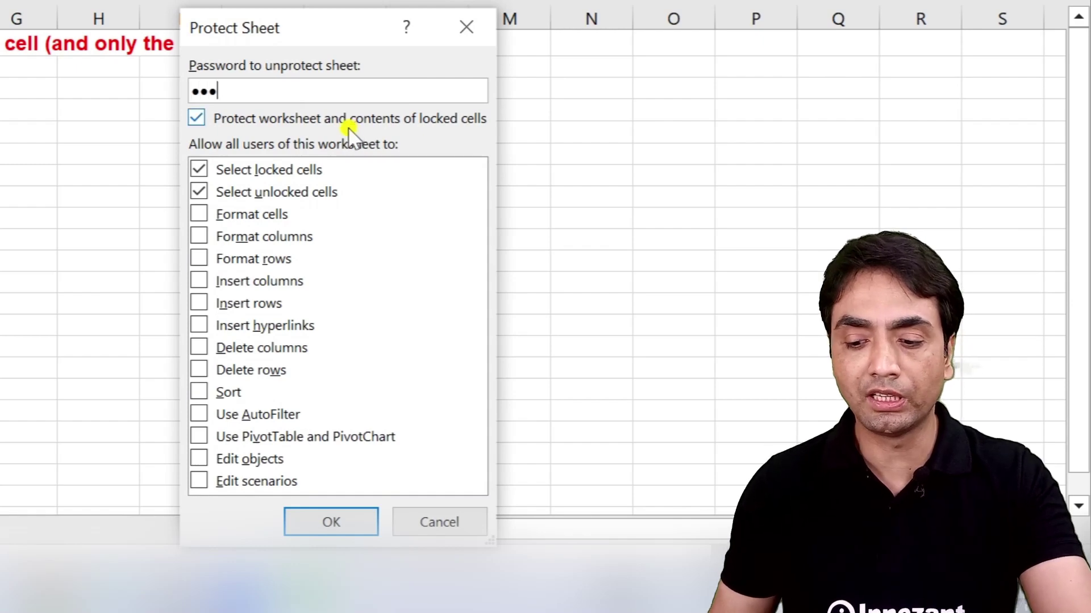
key(Return)
key(Return)
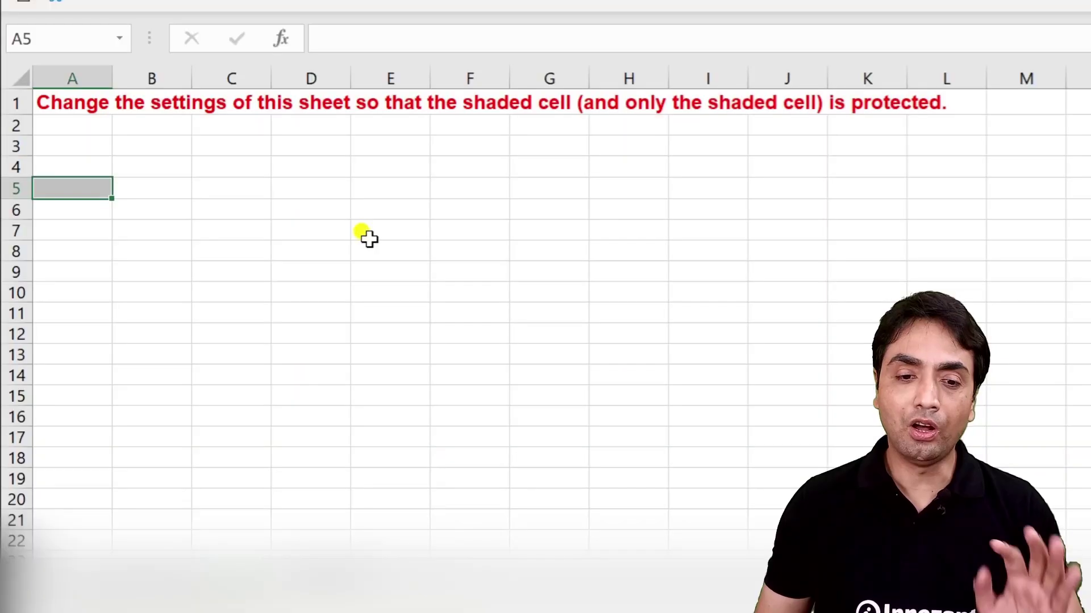
- Enter test values SS and D in column E from E7, then try editing locked cell A5
click(354, 228)
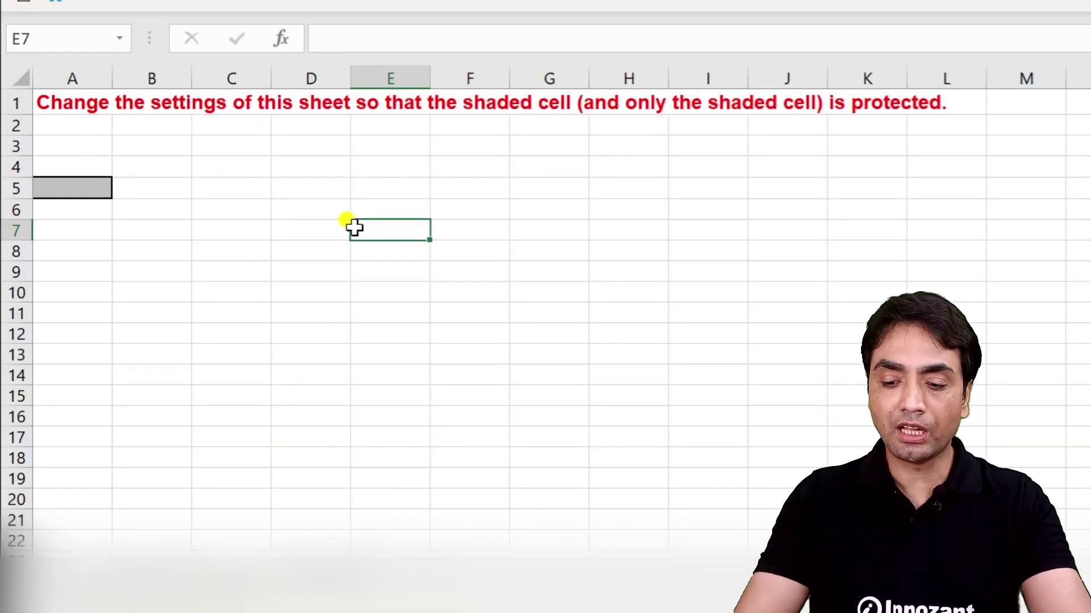
text(SS)
key(Return)
key(Return)
text(D)
key(Return)
key(Return)
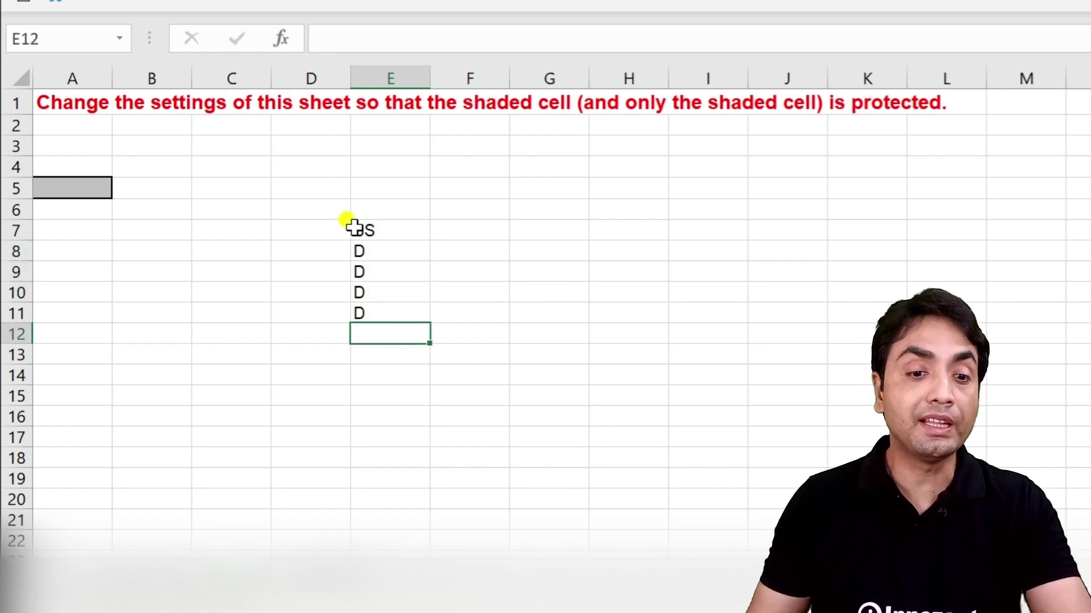
click(106, 182)
double_click(107, 182)
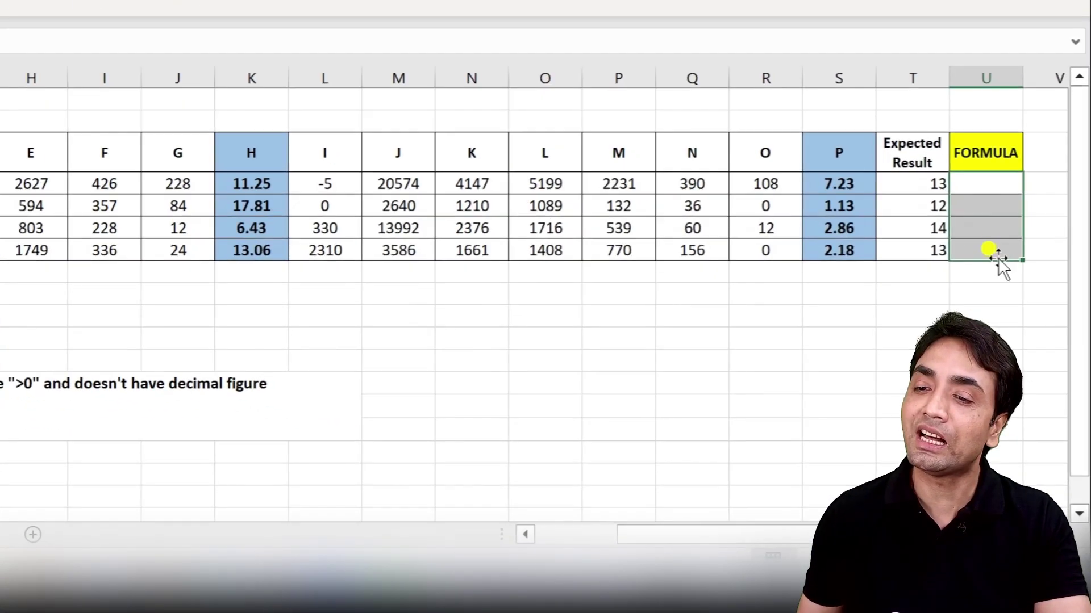
- Inspect the counting exercise's data, selecting formula cell U7 and decimal value 11.25 in H2
click(982, 189)
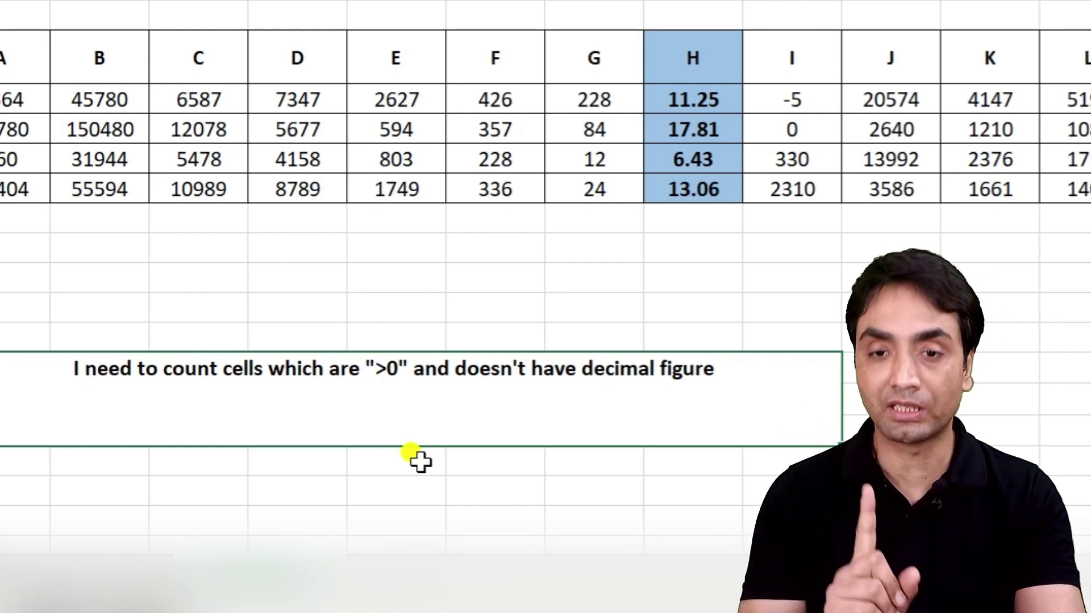
click(696, 102)
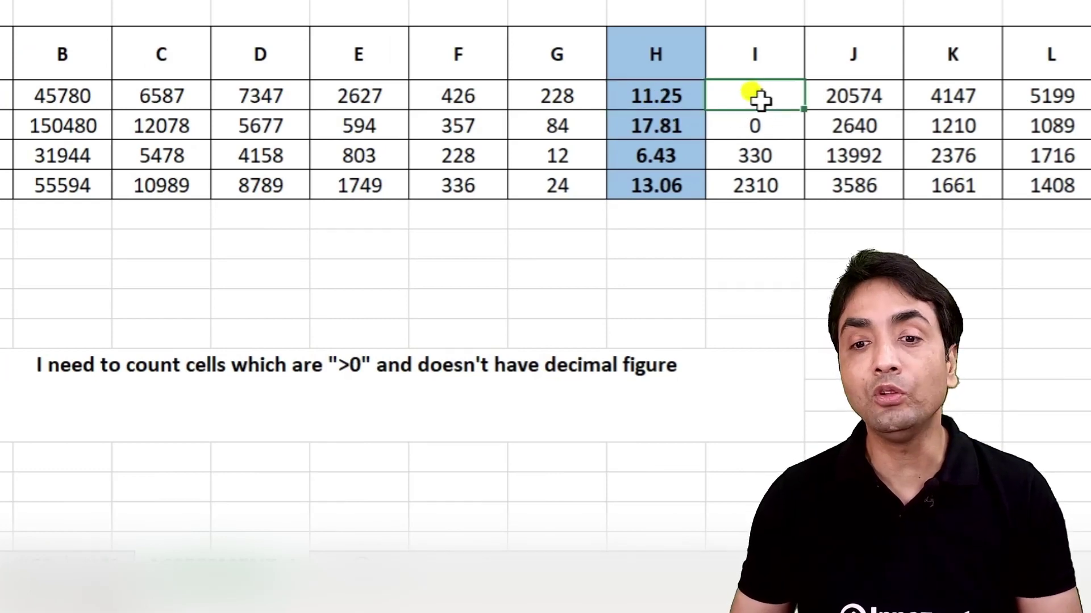
- Enter -5 into cell I2 of the data table
text(-5)
key(ctrl+Return)
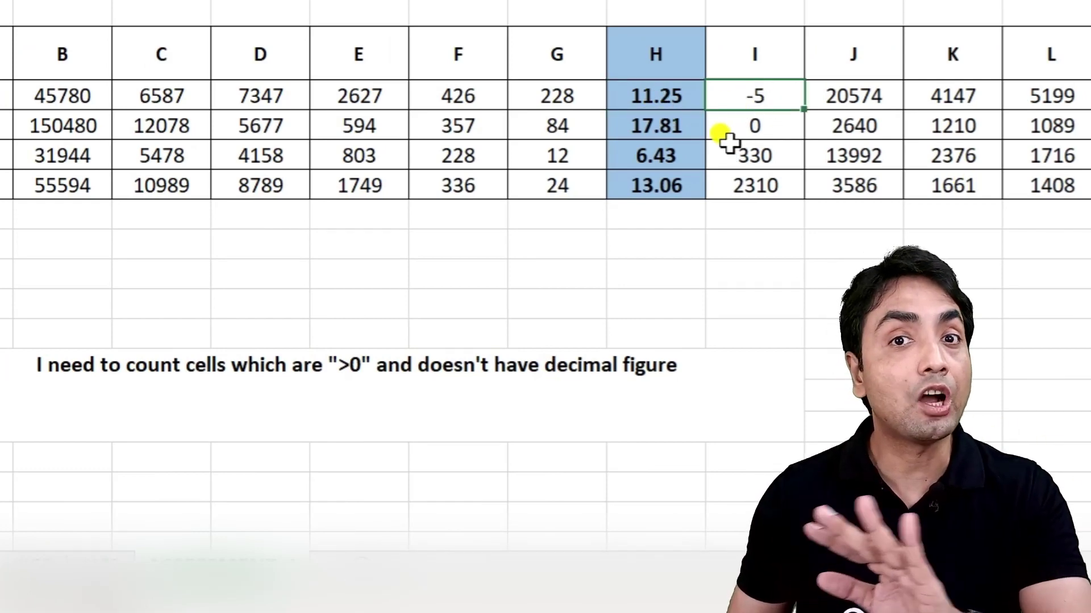